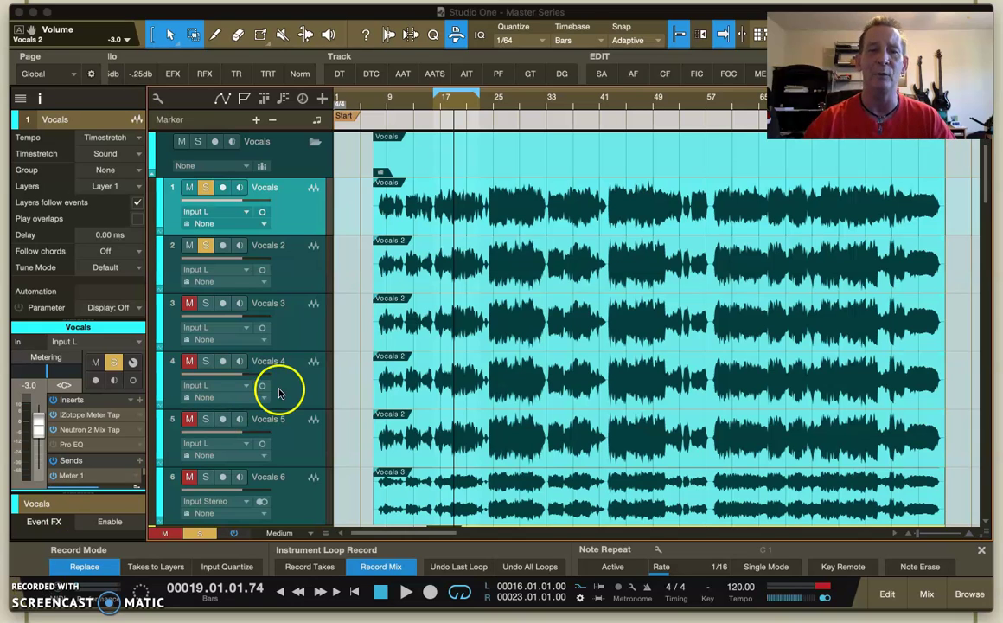
Step: Switch between the Vocals, Vocals 2, Vocals 3 and Vocals 5 tracks to compare the stacked takes
{"action": "left_click", "coordinate": [297, 271]}
{"action": "left_click", "coordinate": [298, 307]}
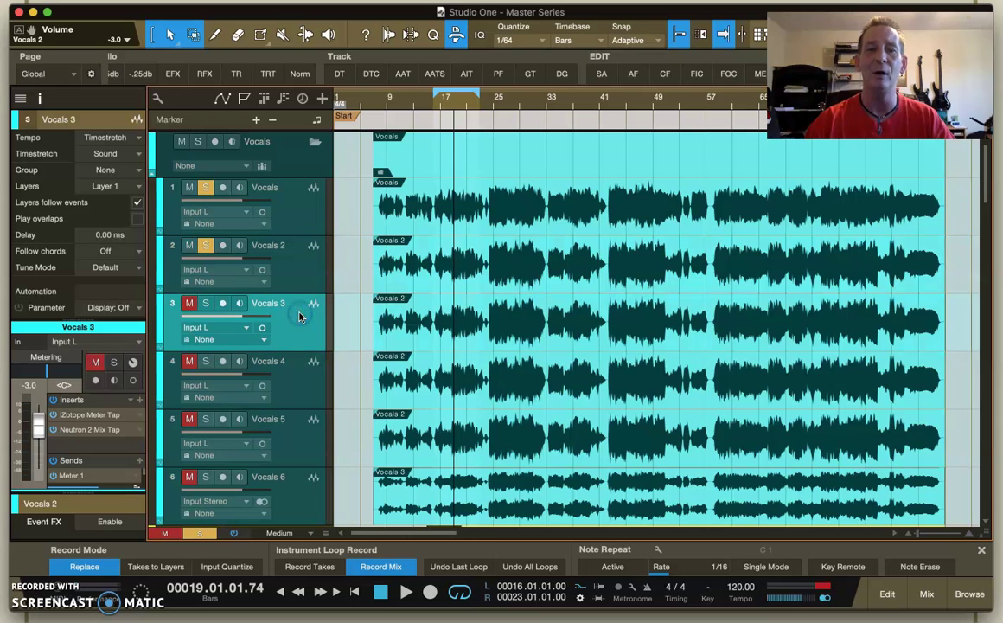
{"action": "left_click", "coordinate": [295, 213]}
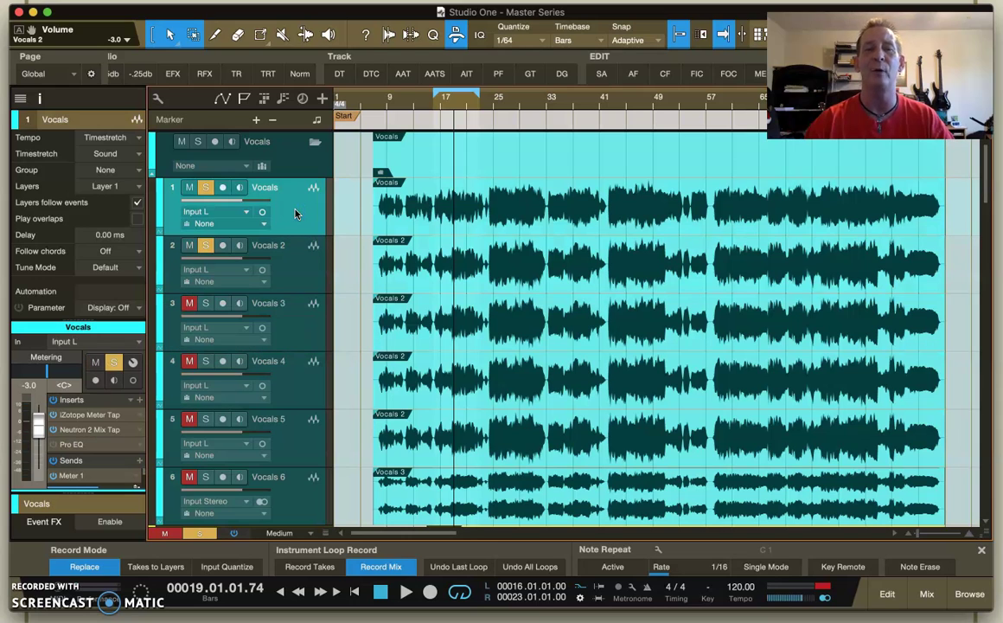
{"action": "left_click", "coordinate": [296, 264]}
{"action": "left_click", "coordinate": [292, 317]}
{"action": "left_click", "coordinate": [297, 273]}
{"action": "left_click", "coordinate": [291, 340]}
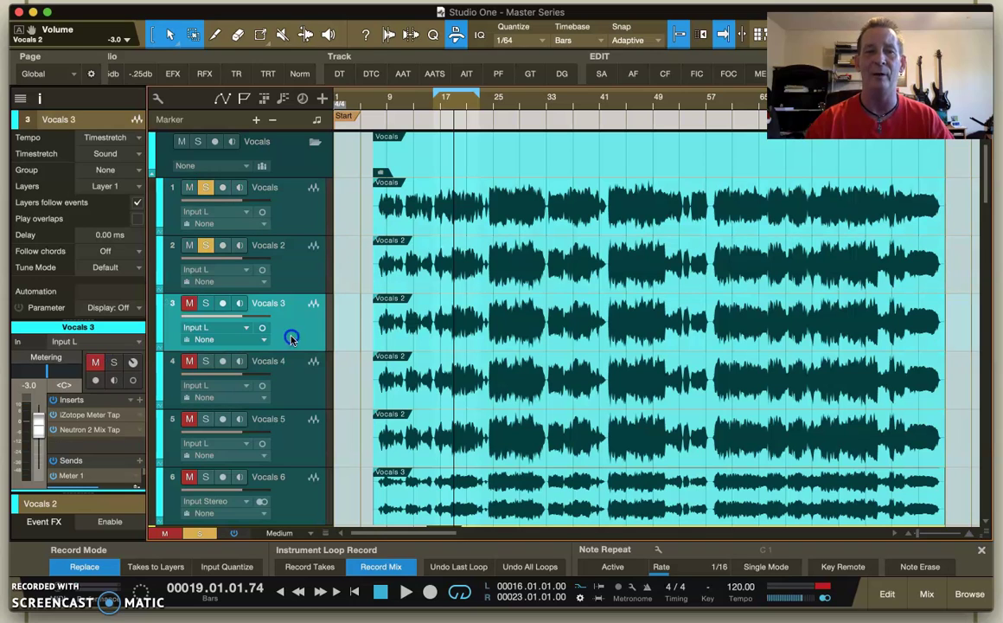
{"action": "left_click", "coordinate": [301, 258]}
{"action": "left_click", "coordinate": [292, 437]}
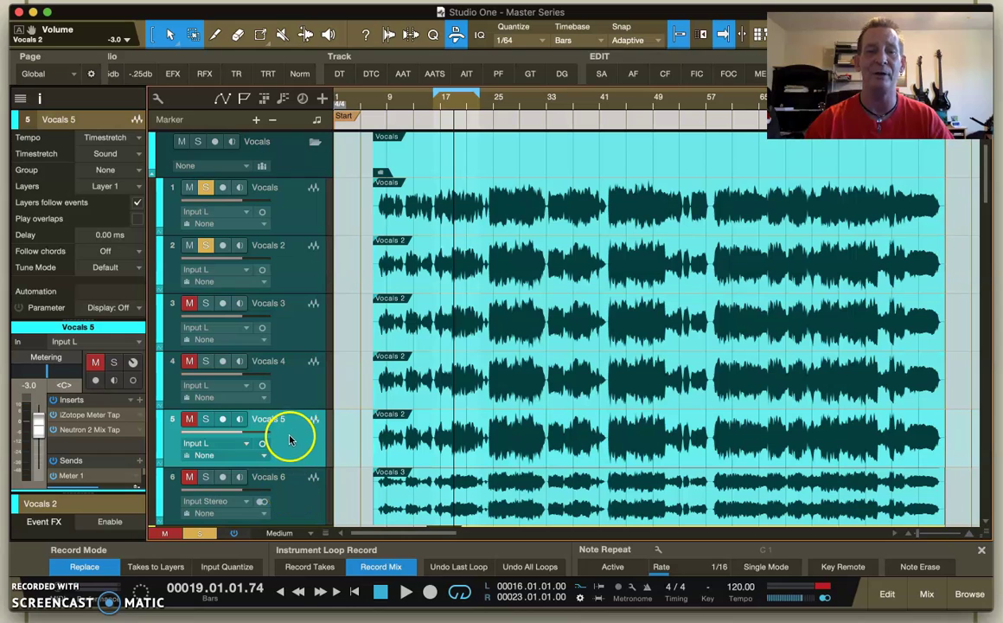
Step: Step through Vocals, Vocals 2, 3, 4 and 5 again to check each track's inserts
{"action": "left_click", "coordinate": [292, 217]}
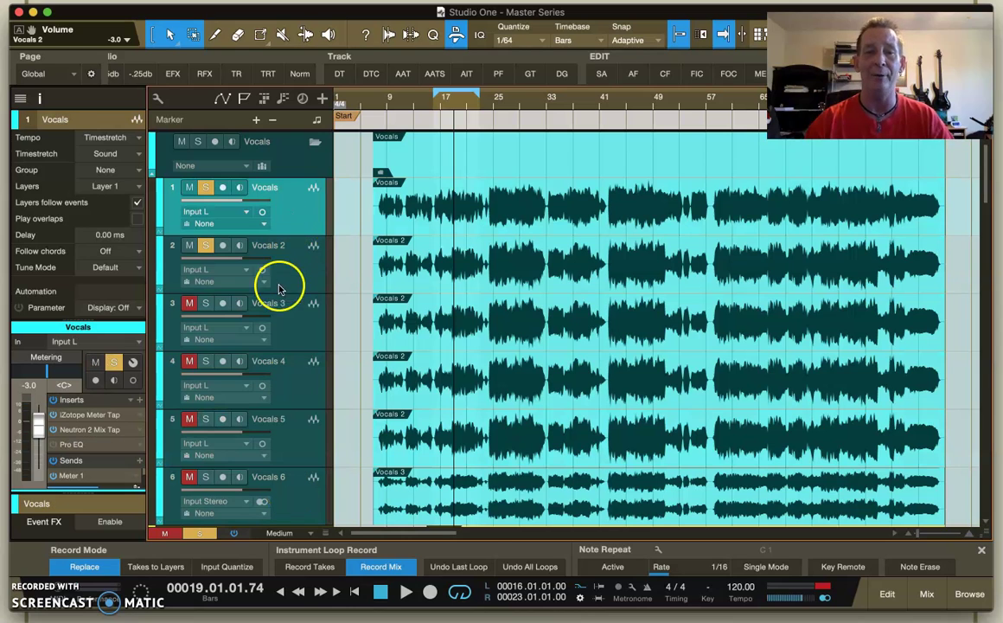
{"action": "left_click", "coordinate": [295, 262]}
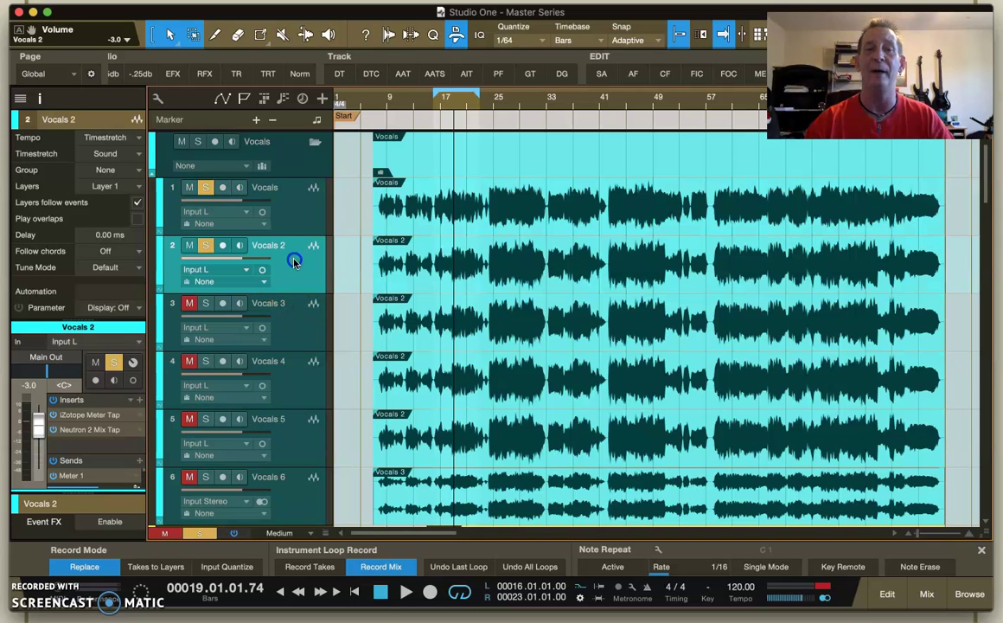
{"action": "left_click", "coordinate": [288, 322]}
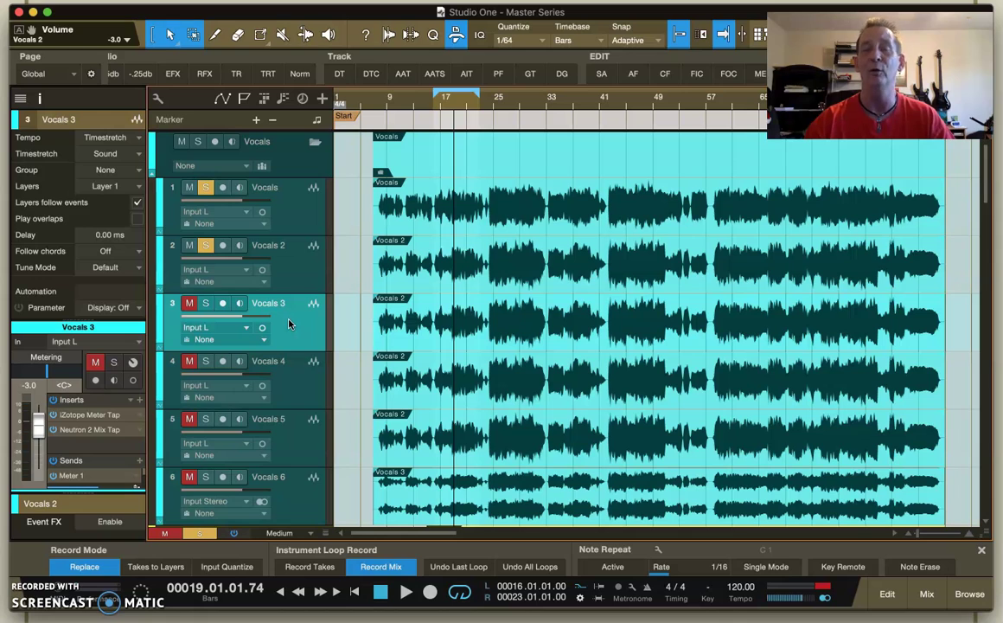
{"action": "left_click", "coordinate": [290, 199]}
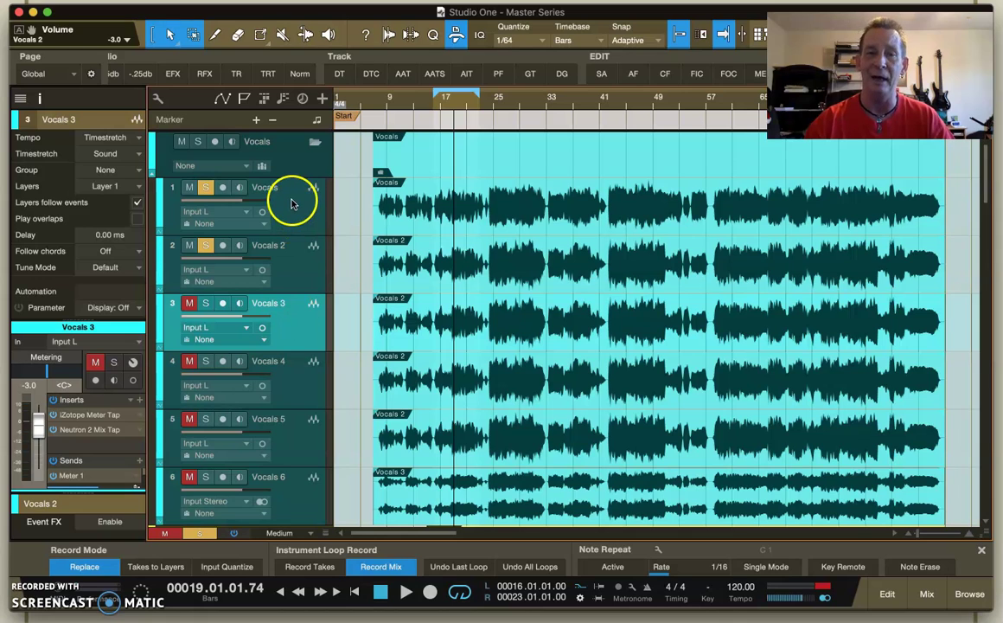
{"action": "left_click", "coordinate": [291, 364]}
{"action": "left_click", "coordinate": [295, 455]}
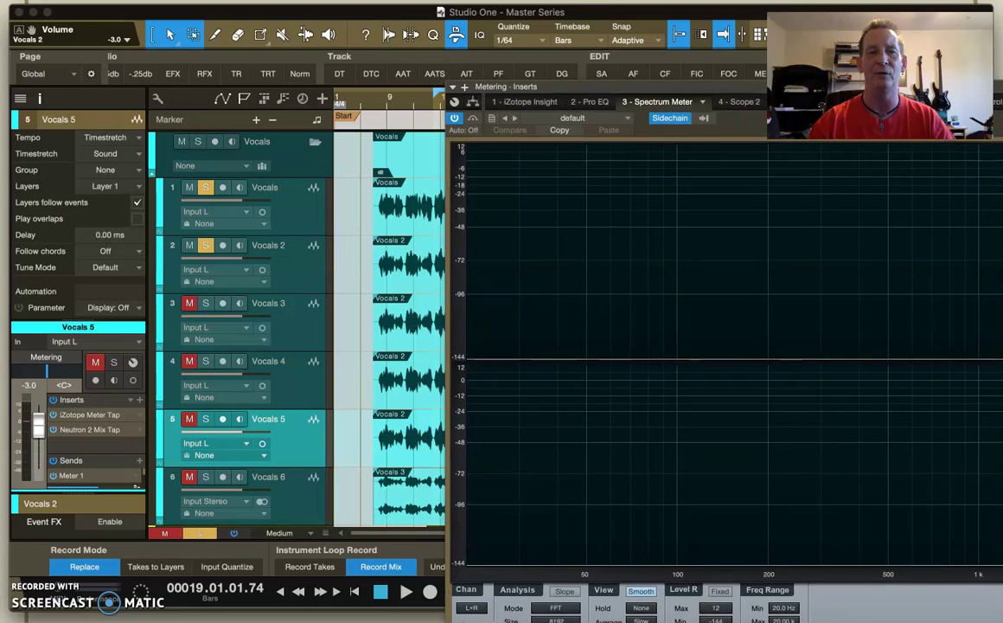
Step: Move the Spectrum Meter over the arrangement, read its peak levels, and check the Sidechain track list unchanged
{"action": "left_click_drag", "start_coordinate": [978, 108], "coordinate": [632, 102]}
{"action": "left_click_drag", "start_coordinate": [564, 161], "coordinate": [583, 423]}
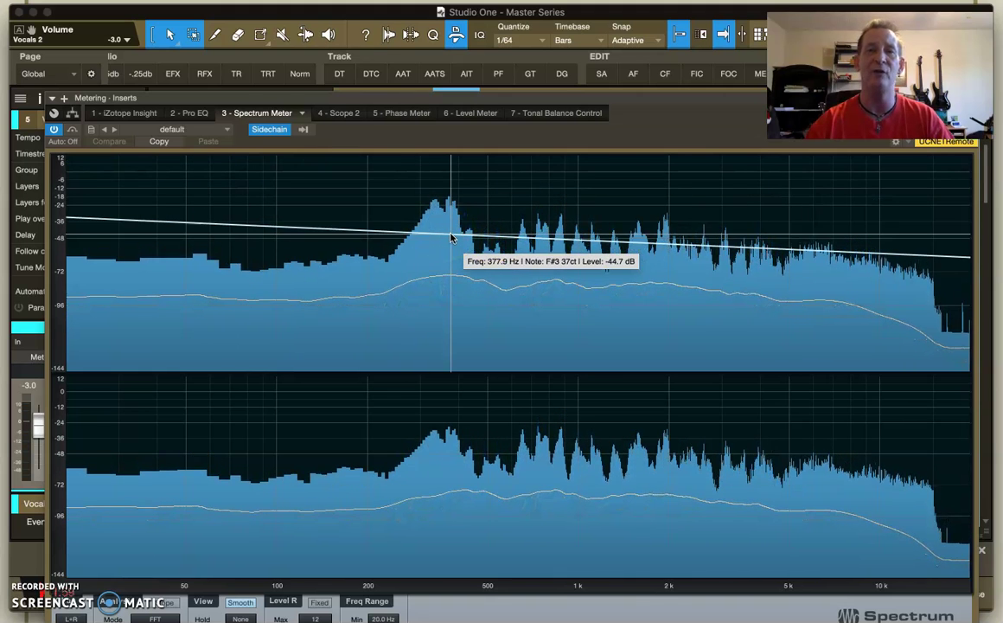
{"action": "left_click", "coordinate": [449, 466]}
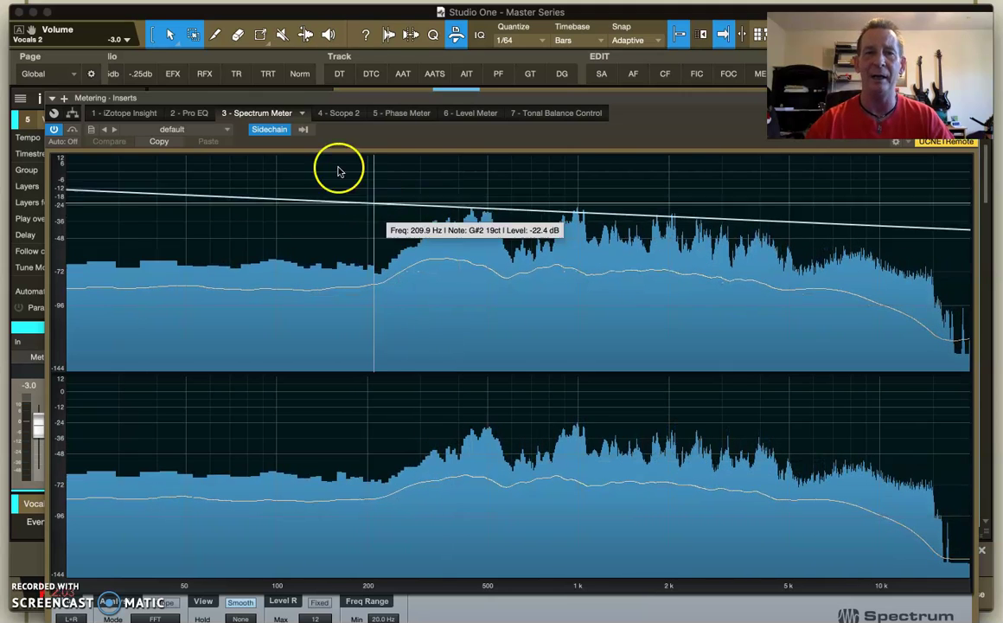
{"action": "left_click", "coordinate": [303, 130]}
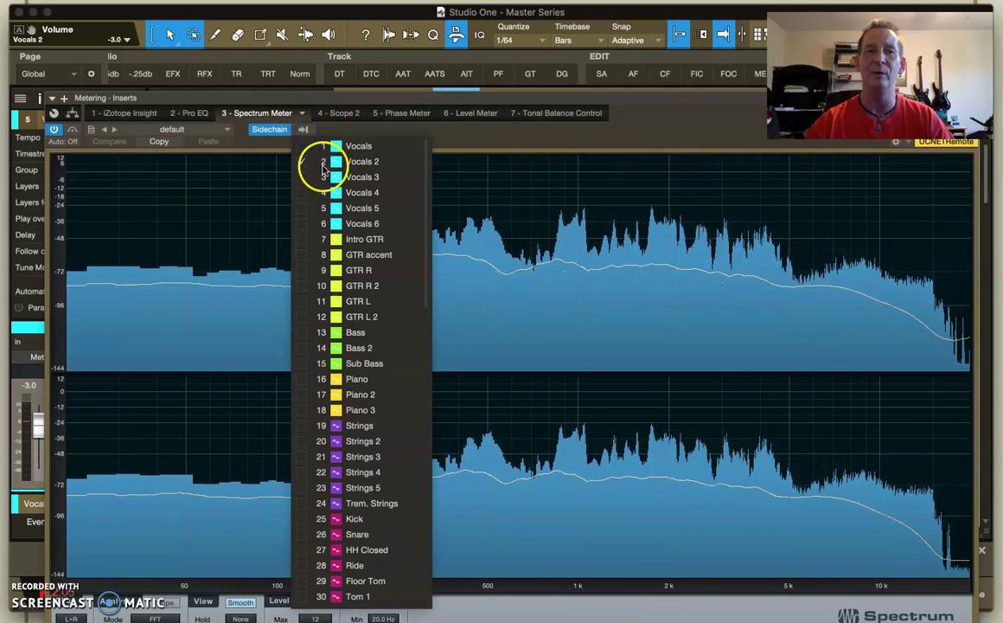
{"action": "left_click", "coordinate": [464, 158]}
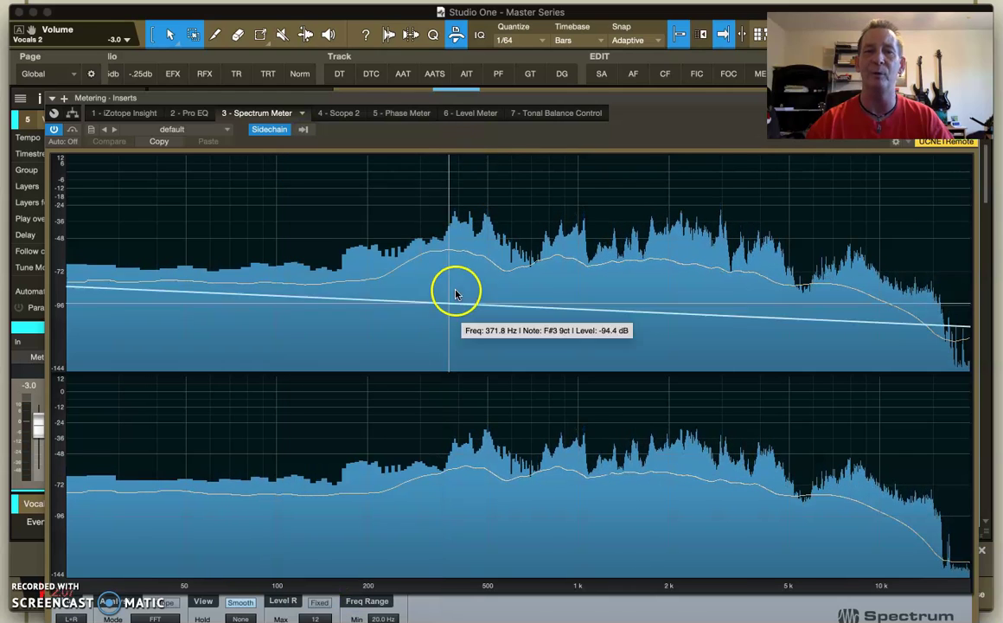
Step: Switch the metering to the Scope view with crosshair levels shown in percent instead of dB
{"action": "left_click", "coordinate": [341, 115]}
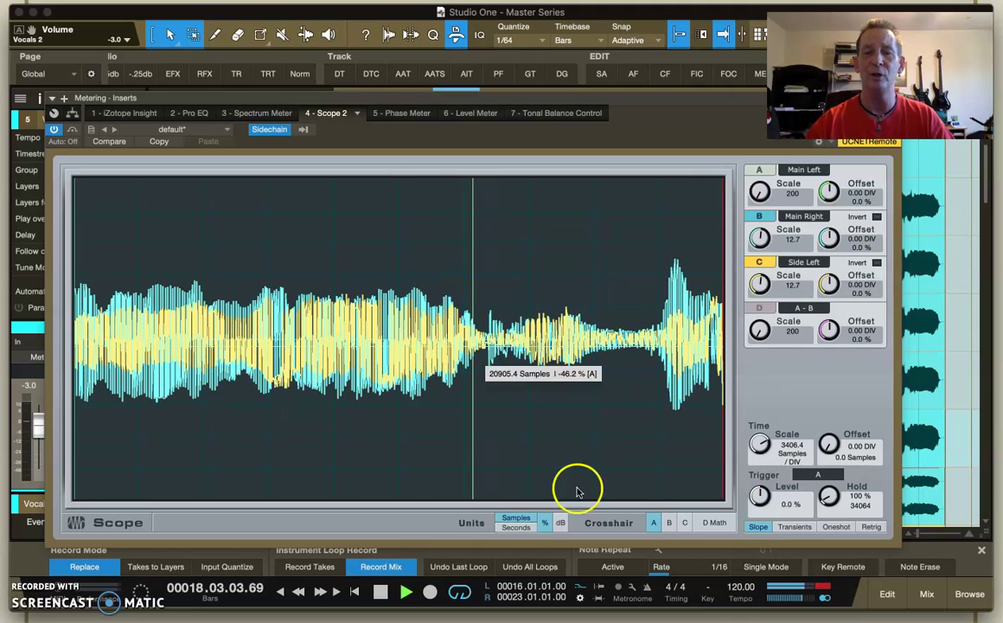
{"action": "left_click", "coordinate": [560, 524]}
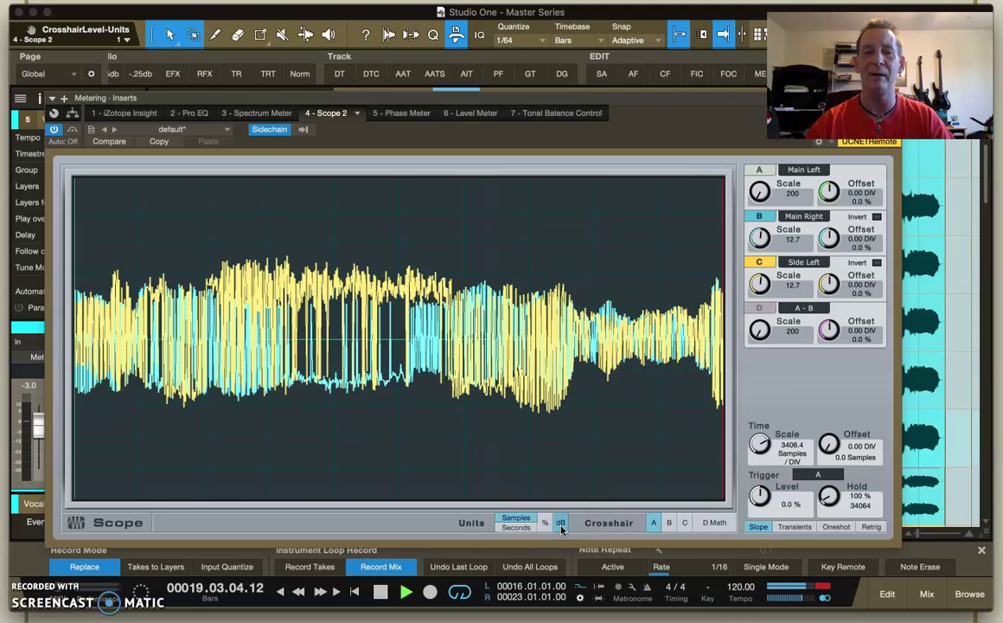
{"action": "left_click", "coordinate": [545, 523]}
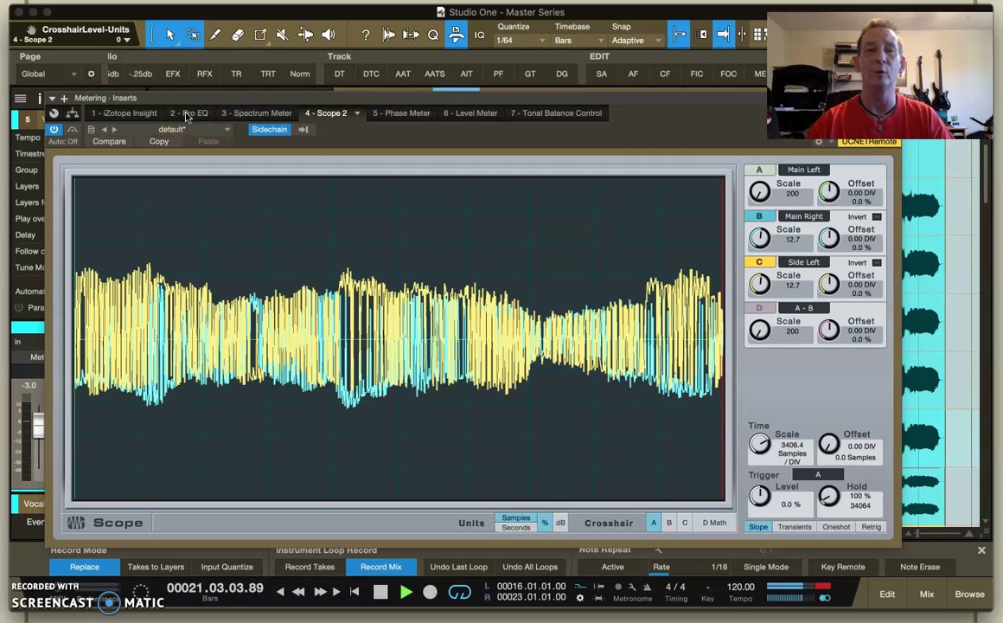
Step: Show the Pro EQ metering insert and trace the vocal's low and mid peaks across its graph
{"action": "left_click", "coordinate": [188, 116]}
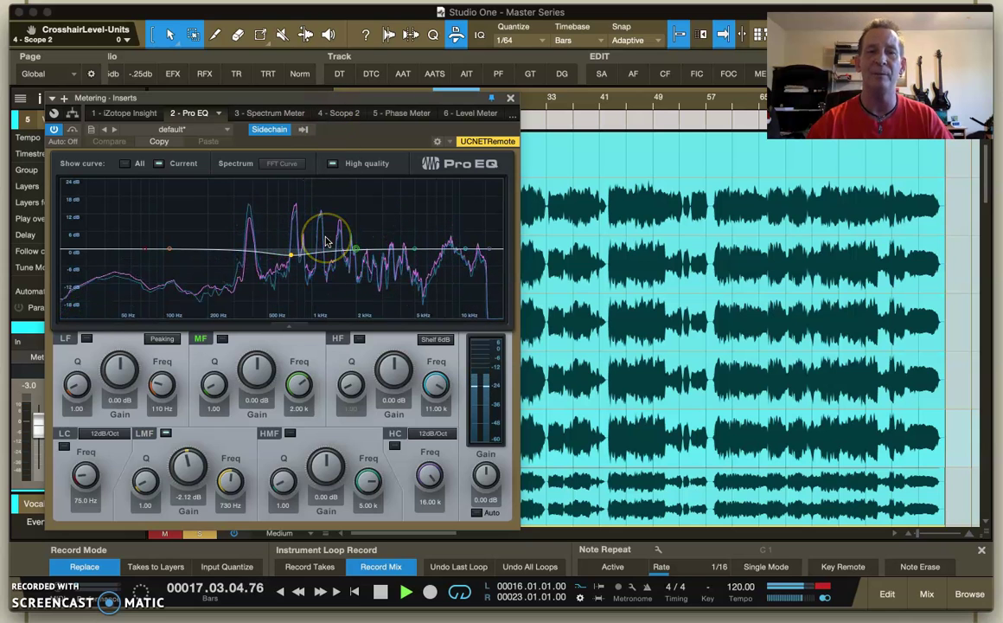
{"action": "mouse_move", "coordinate": [240, 285]}
{"action": "left_mouse_down"}
{"action": "mouse_move", "coordinate": [184, 284]}
{"action": "mouse_move", "coordinate": [219, 286]}
{"action": "left_mouse_up"}
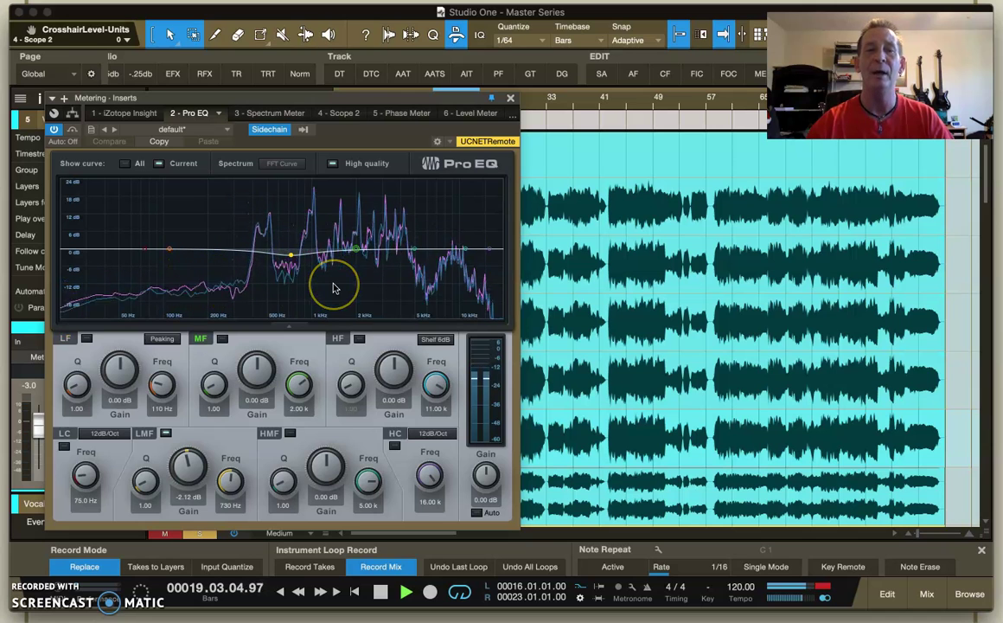
{"action": "left_click_drag", "start_coordinate": [336, 288], "coordinate": [591, 271]}
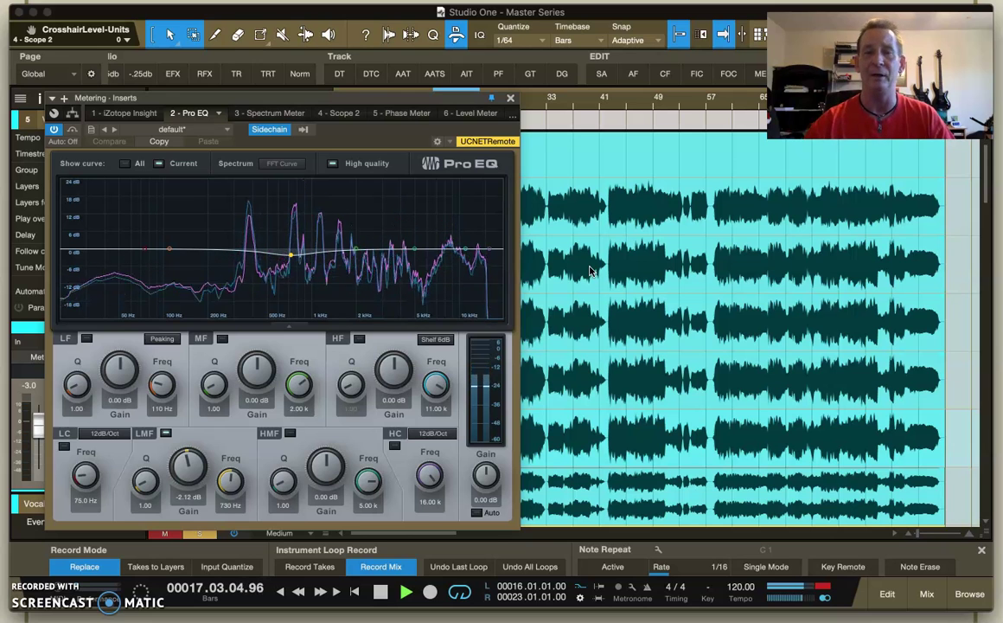
{"action": "left_click_drag", "start_coordinate": [566, 273], "coordinate": [353, 229]}
{"action": "left_click_drag", "start_coordinate": [257, 229], "coordinate": [482, 254]}
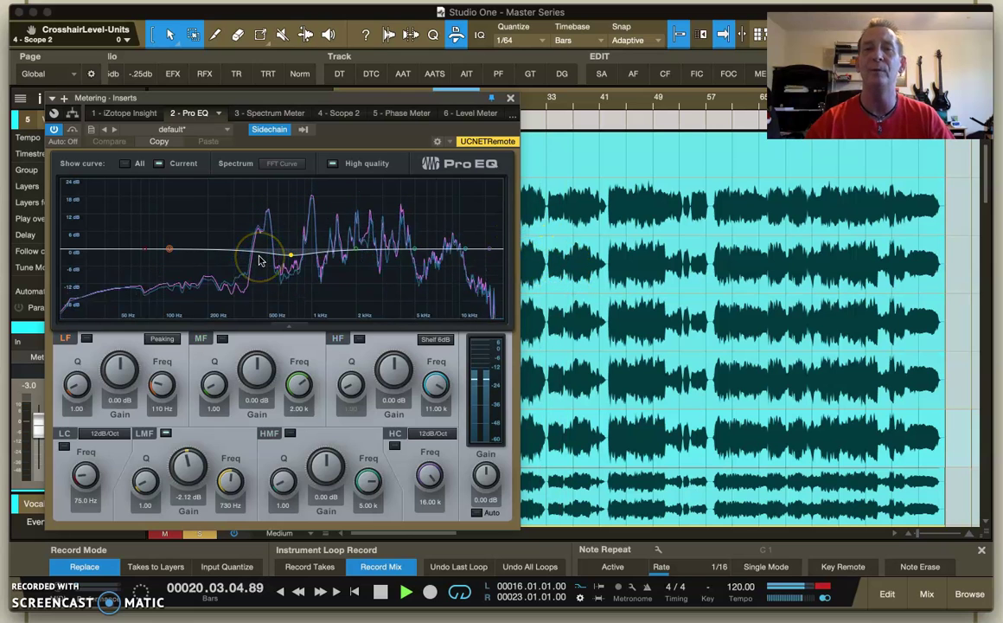
{"action": "left_click", "coordinate": [233, 216]}
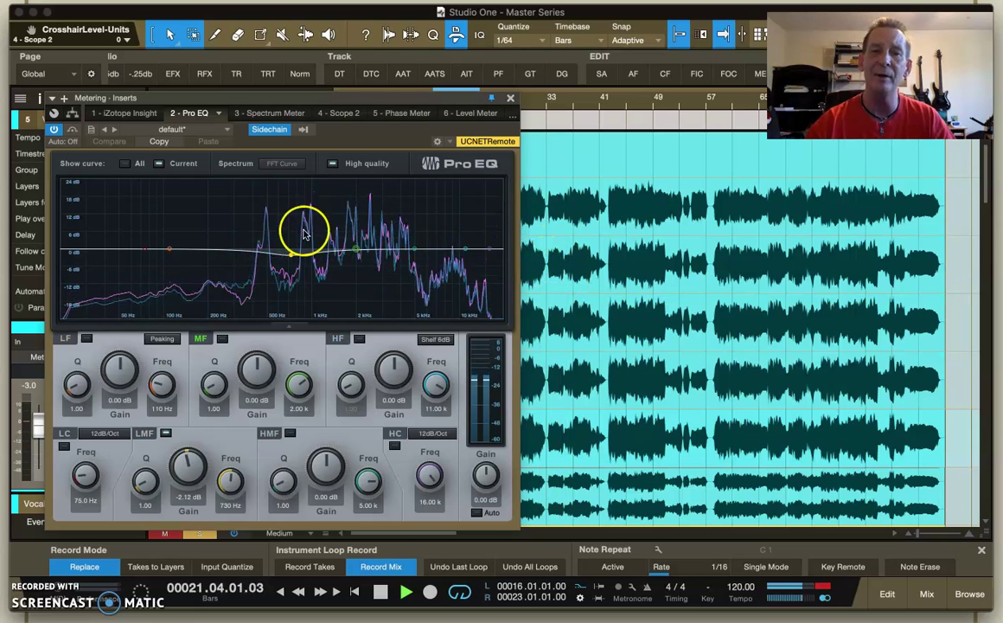
{"action": "left_click_drag", "start_coordinate": [278, 234], "coordinate": [279, 255]}
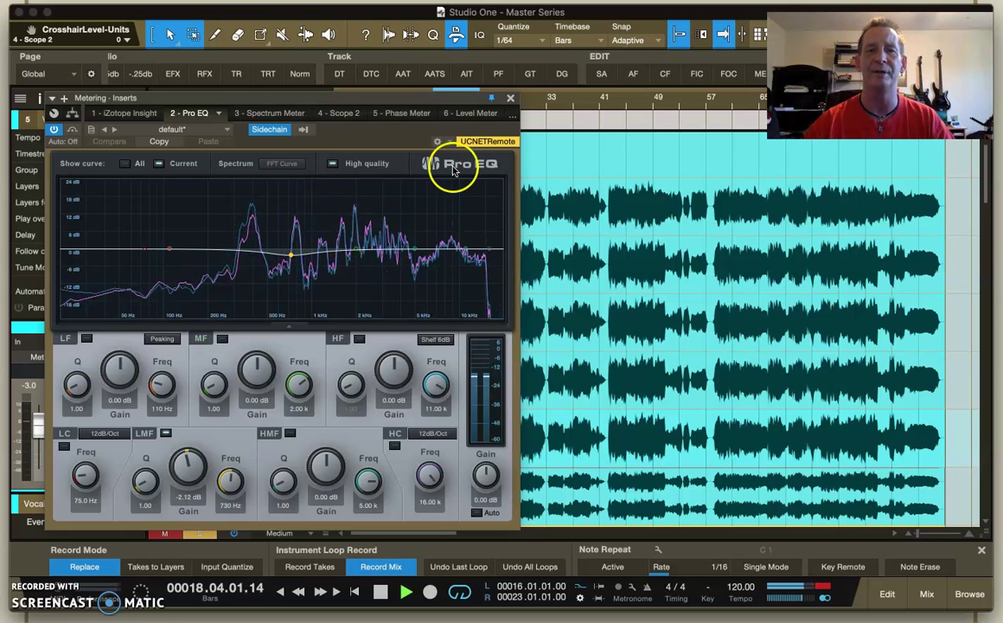
{"action": "left_click", "coordinate": [512, 118]}
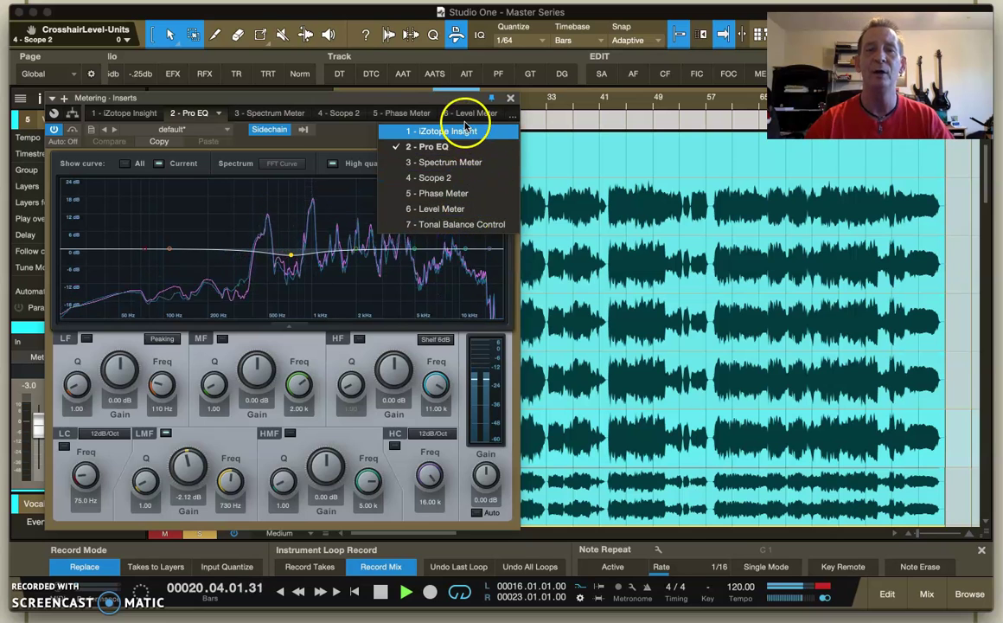
Step: Switch to iZotope Insight and read levels and frequencies at peaks on the 3D spectrogram
{"action": "left_click", "coordinate": [465, 131]}
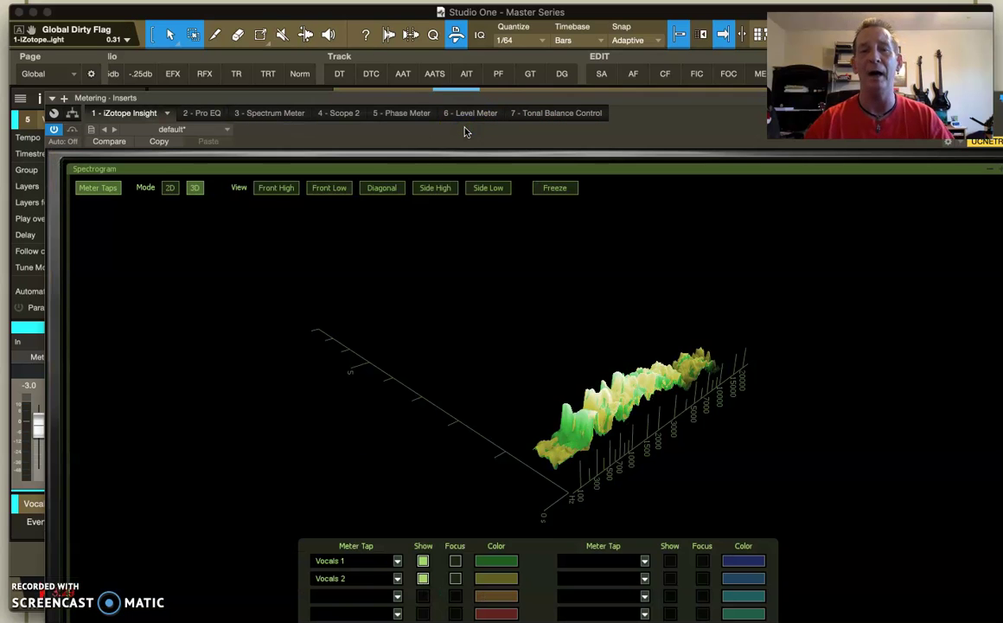
{"action": "left_click", "coordinate": [477, 407]}
{"action": "left_click", "coordinate": [531, 401]}
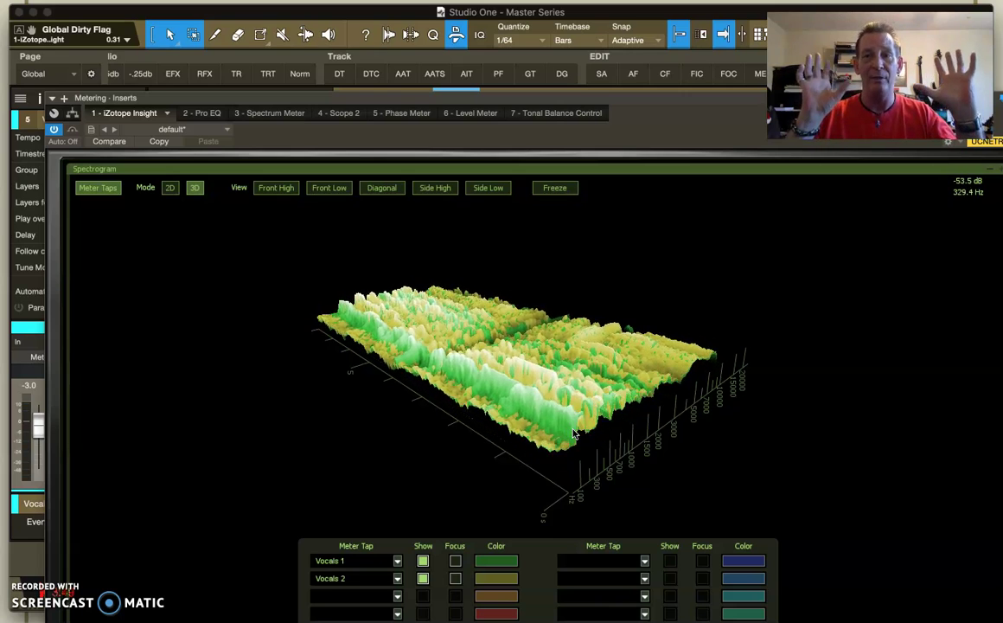
{"action": "left_click", "coordinate": [540, 326]}
{"action": "left_click", "coordinate": [578, 419]}
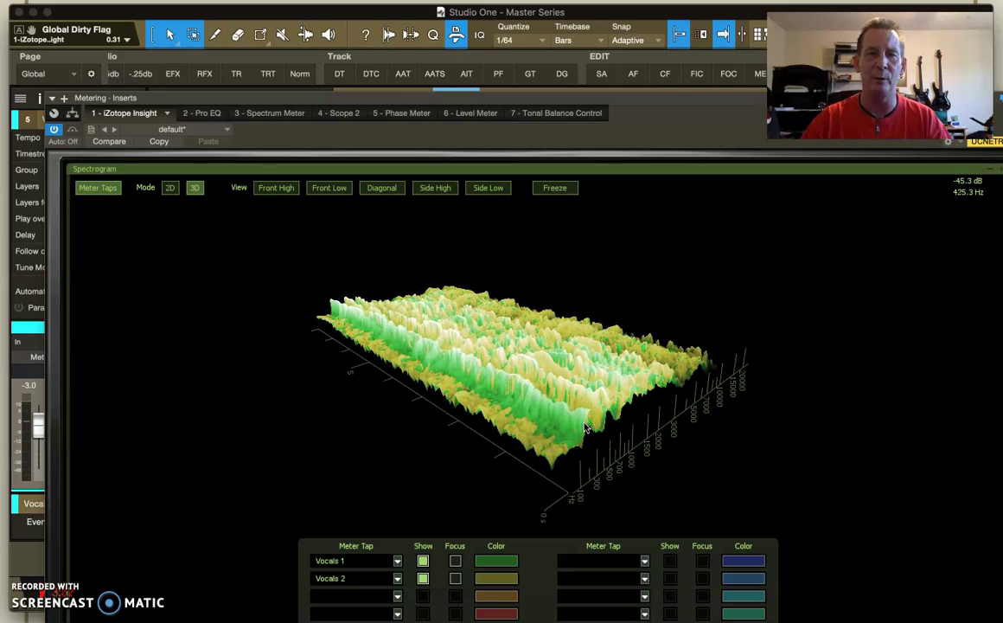
{"action": "left_click", "coordinate": [590, 420]}
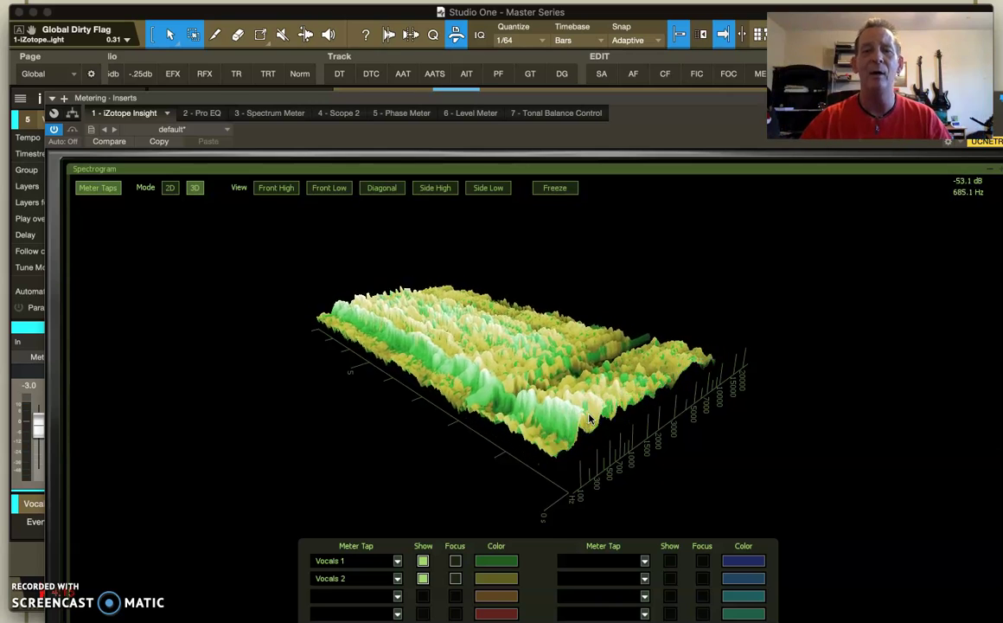
{"action": "left_click", "coordinate": [606, 415]}
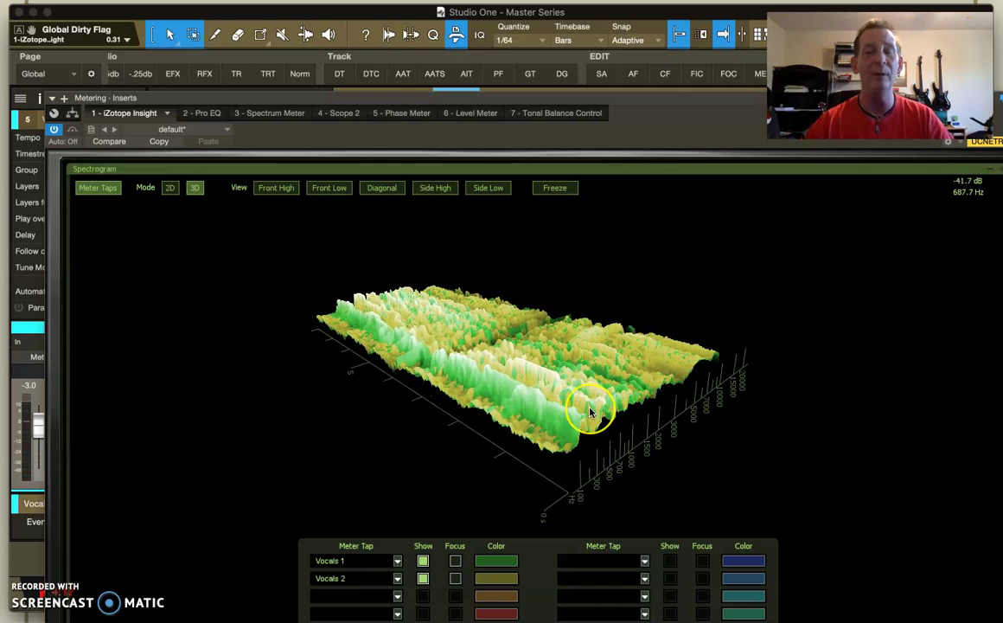
{"action": "left_click", "coordinate": [592, 408]}
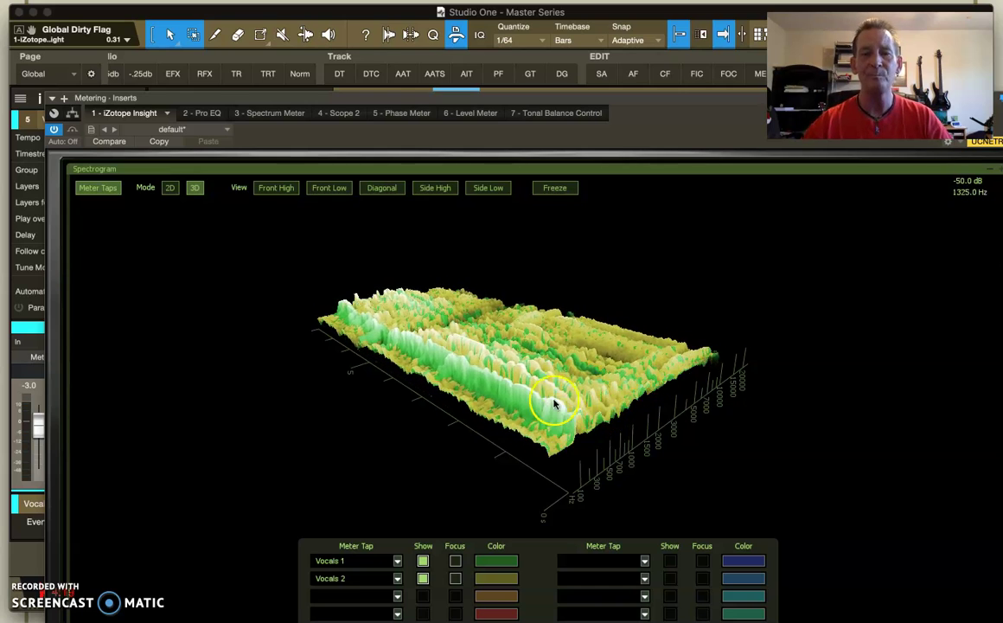
{"action": "left_click", "coordinate": [610, 409]}
{"action": "left_click", "coordinate": [577, 423]}
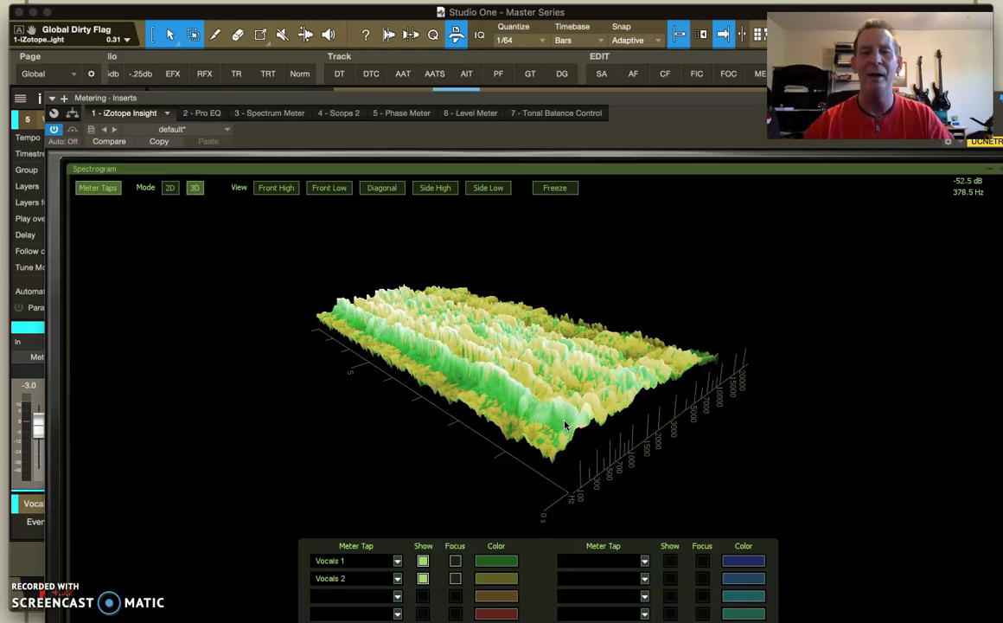
{"action": "left_click", "coordinate": [672, 359]}
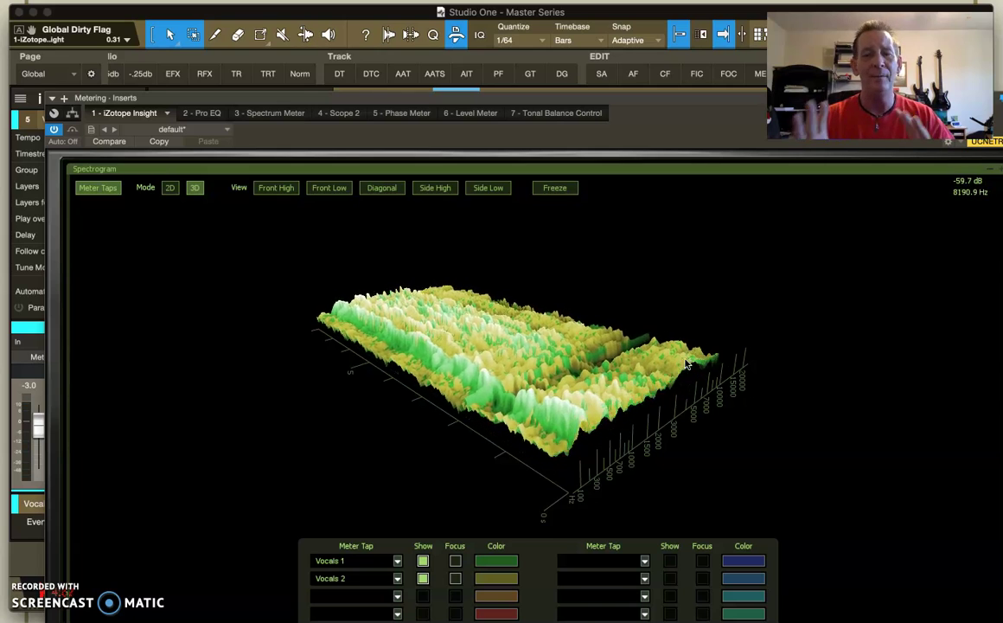
Step: Enlarge the Insight window, close it, and stop playback
{"action": "double_click", "coordinate": [712, 96]}
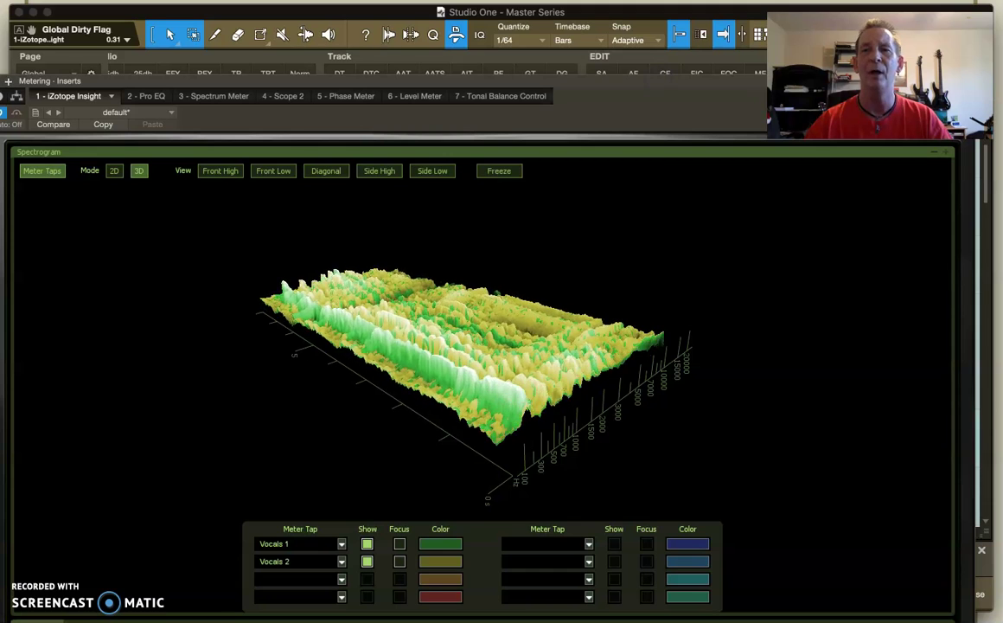
{"action": "key", "text": "super+w"}
{"action": "key", "text": "space"}
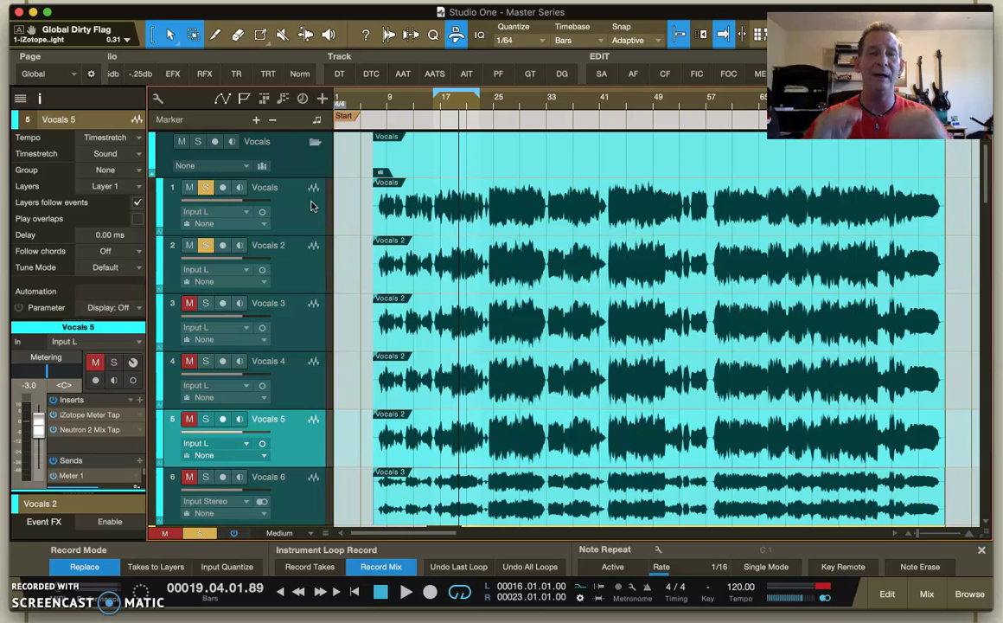
Step: Open the Vocals track's Pro EQ set to ELC Start 3 (60%) and centre its window
{"action": "left_click", "coordinate": [291, 212]}
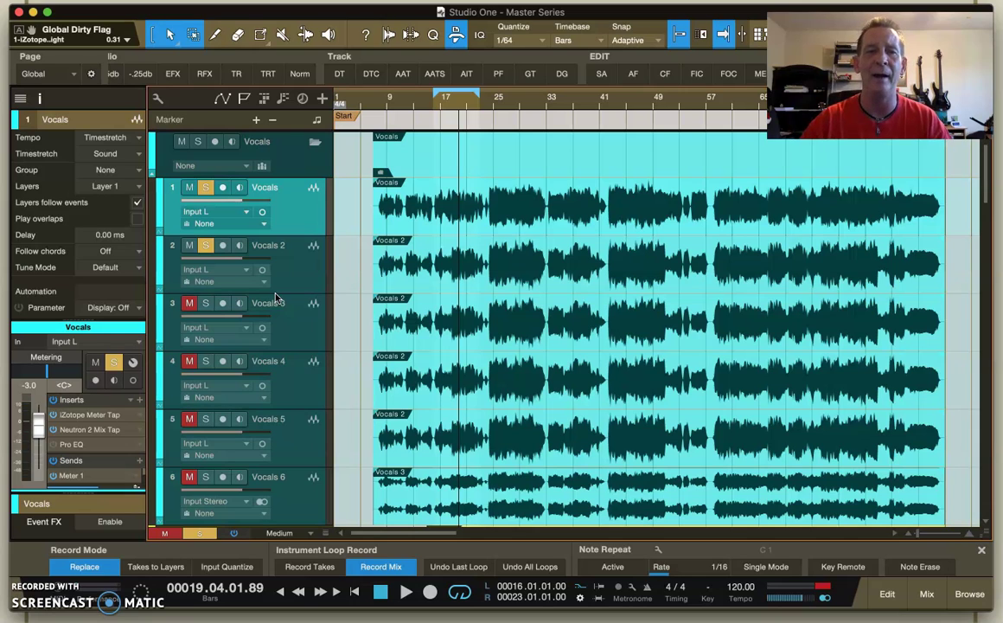
{"action": "left_click", "coordinate": [357, 206]}
{"action": "left_click", "coordinate": [71, 444]}
{"action": "left_click_drag", "start_coordinate": [922, 93], "coordinate": [688, 129]}
{"action": "left_click", "coordinate": [275, 274]}
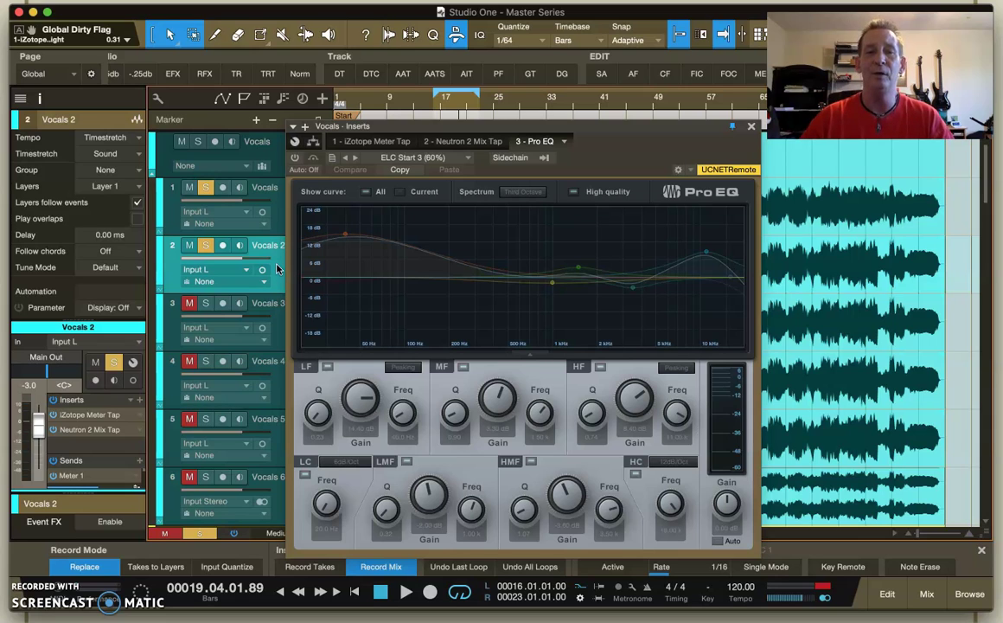
{"action": "left_click", "coordinate": [274, 213]}
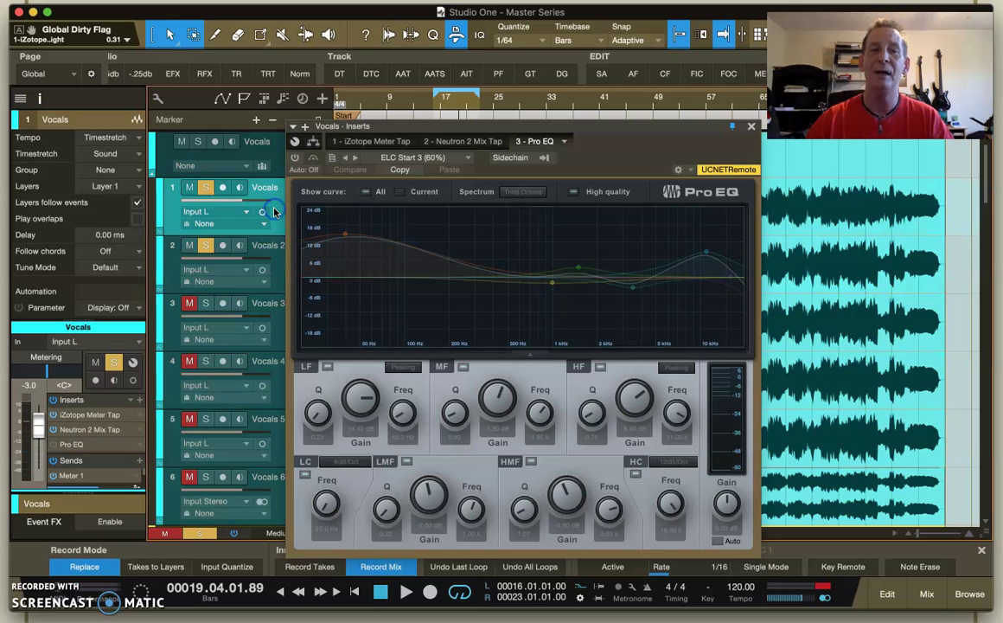
{"action": "left_click", "coordinate": [273, 252]}
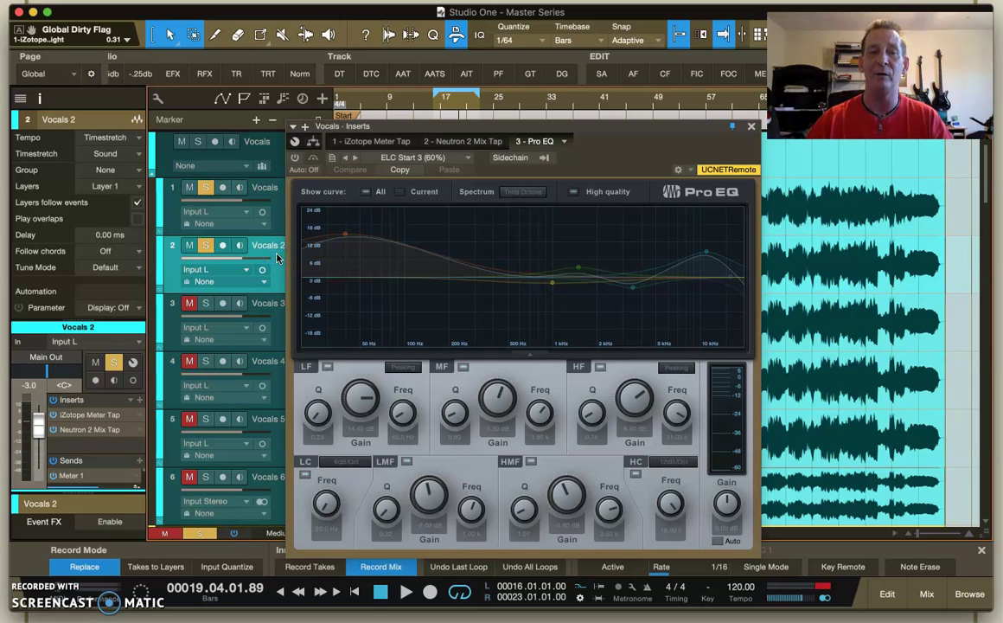
{"action": "left_click", "coordinate": [273, 214]}
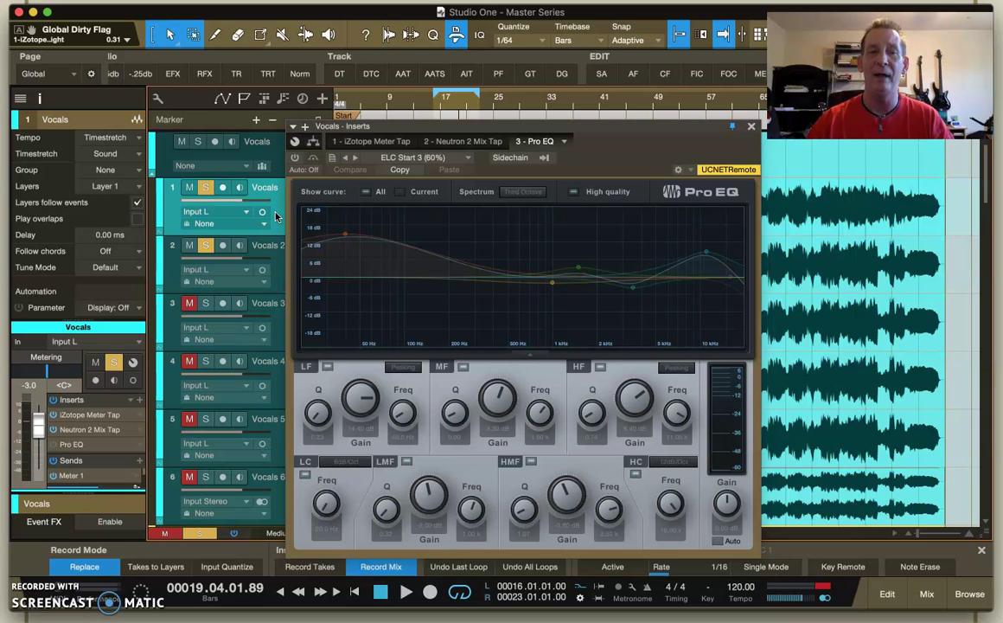
{"action": "left_click", "coordinate": [275, 264]}
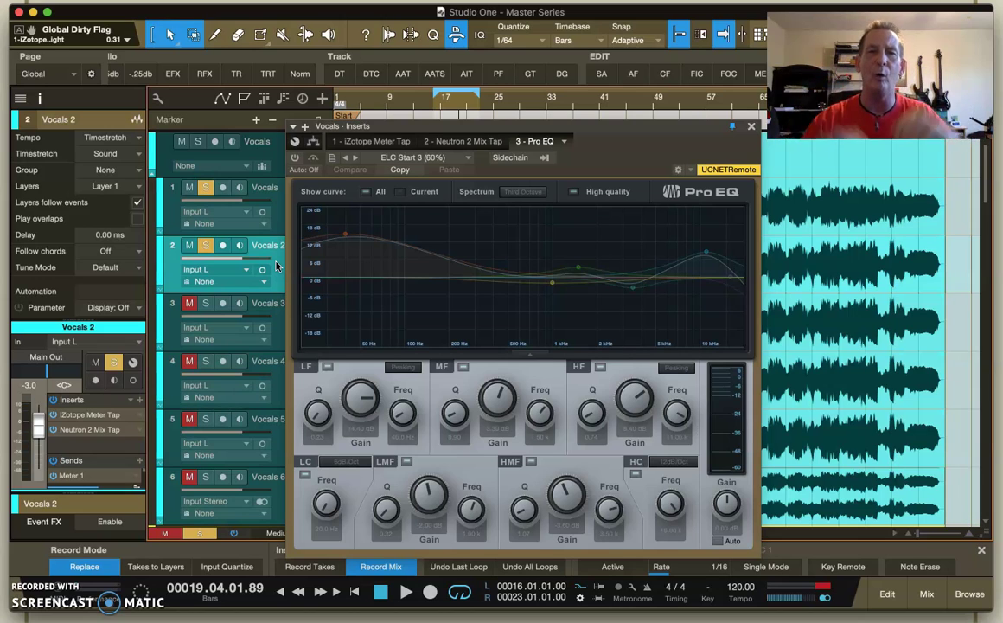
{"action": "left_click", "coordinate": [255, 192]}
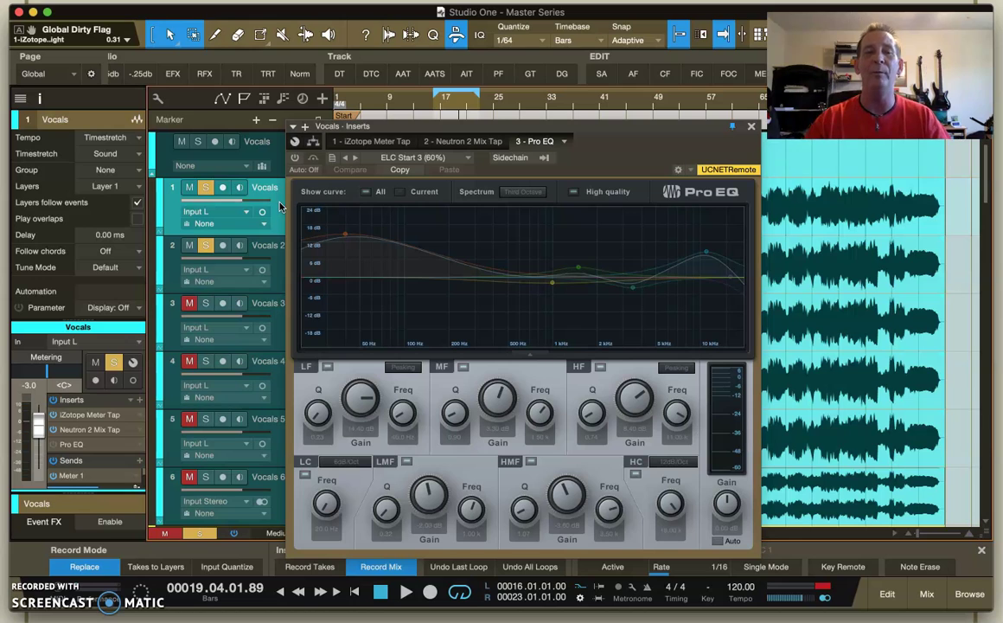
{"action": "left_click", "coordinate": [272, 263]}
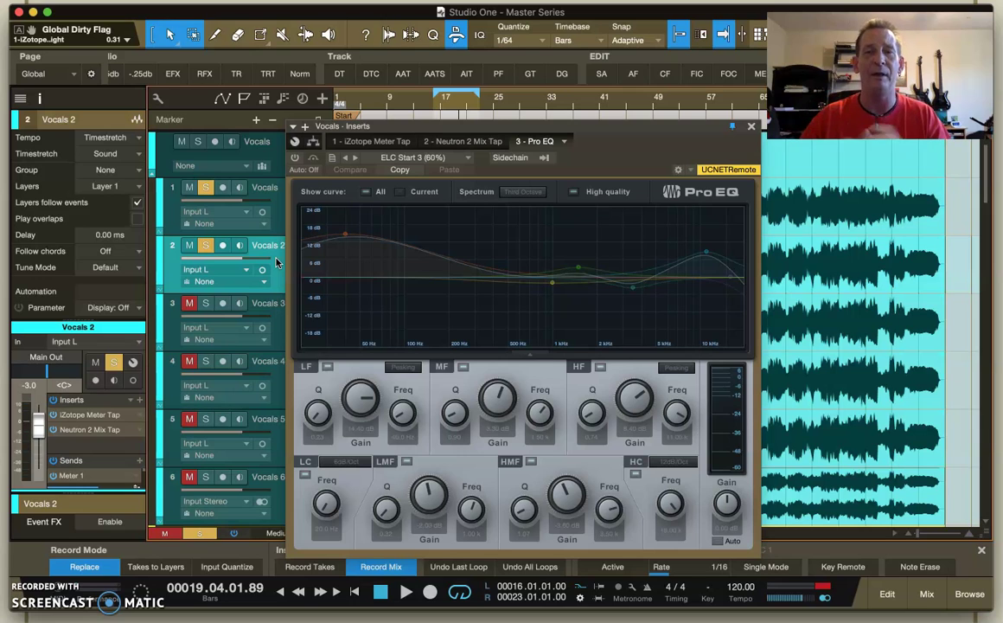
{"action": "left_click", "coordinate": [274, 212]}
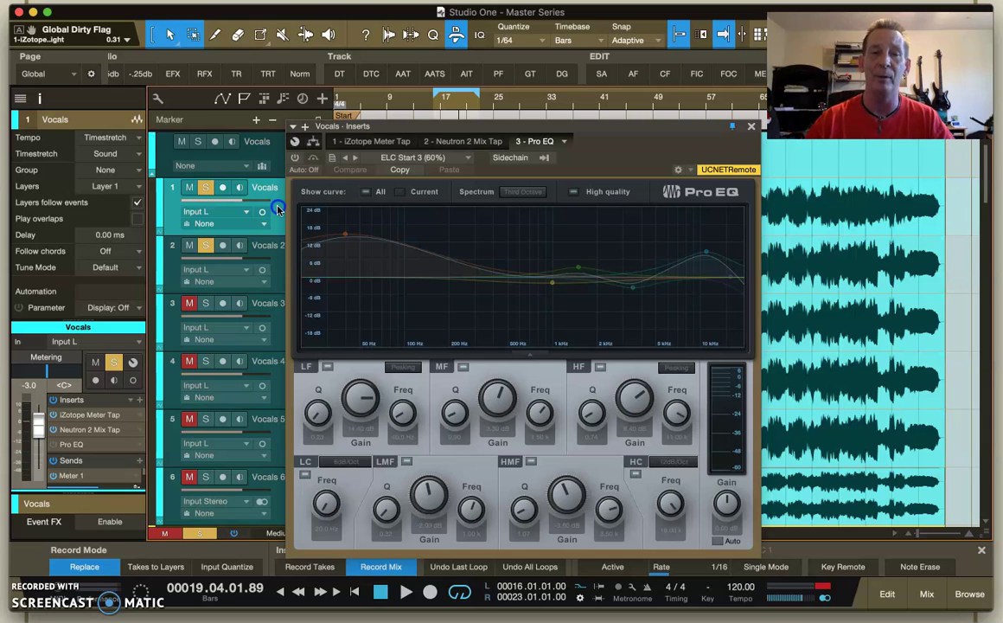
{"action": "left_click", "coordinate": [275, 264]}
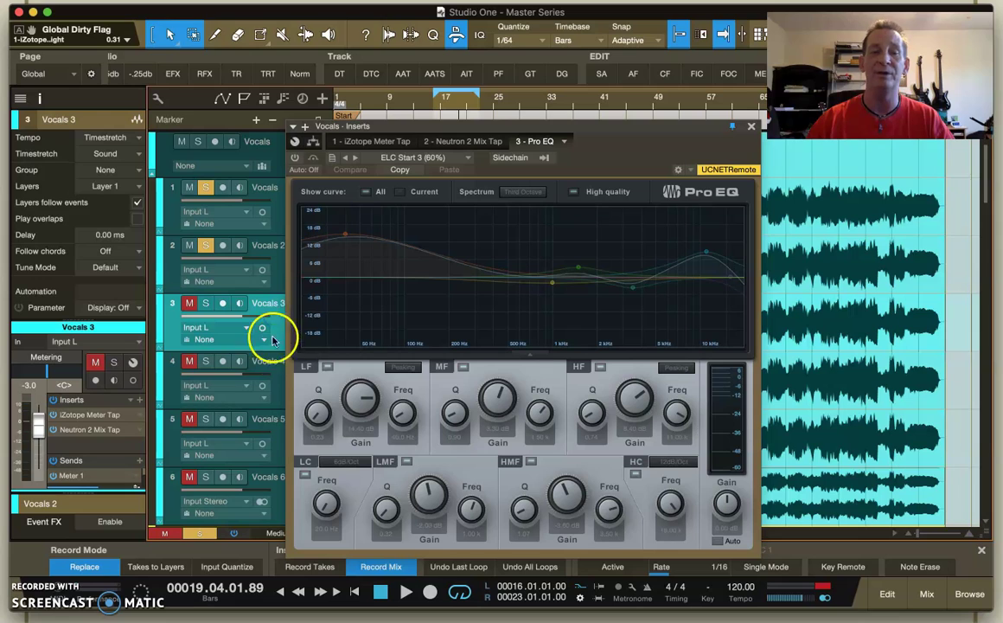
{"action": "left_click", "coordinate": [277, 371]}
{"action": "left_click", "coordinate": [275, 327]}
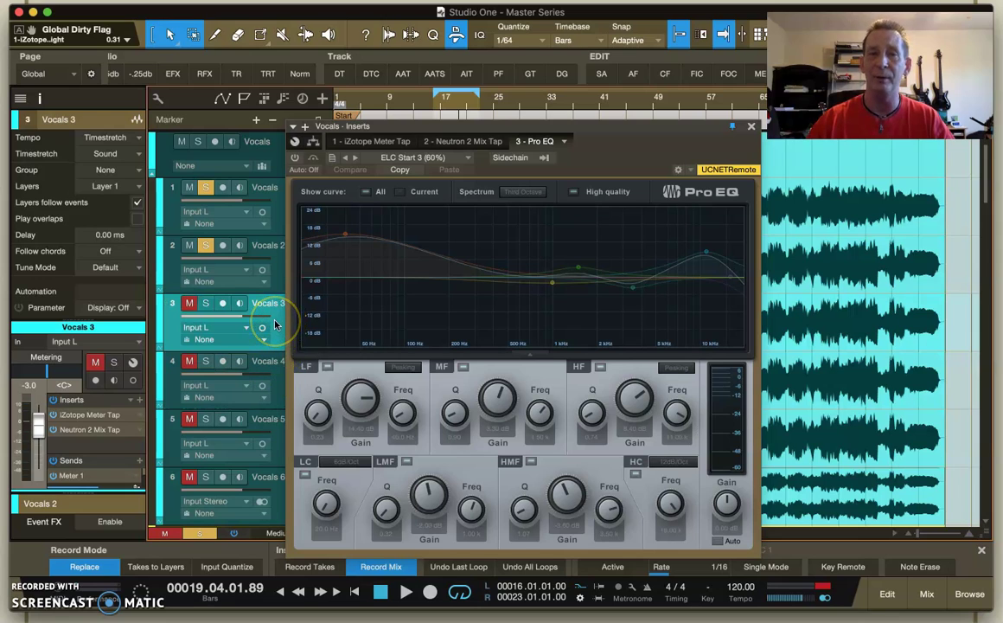
{"action": "left_click", "coordinate": [277, 372]}
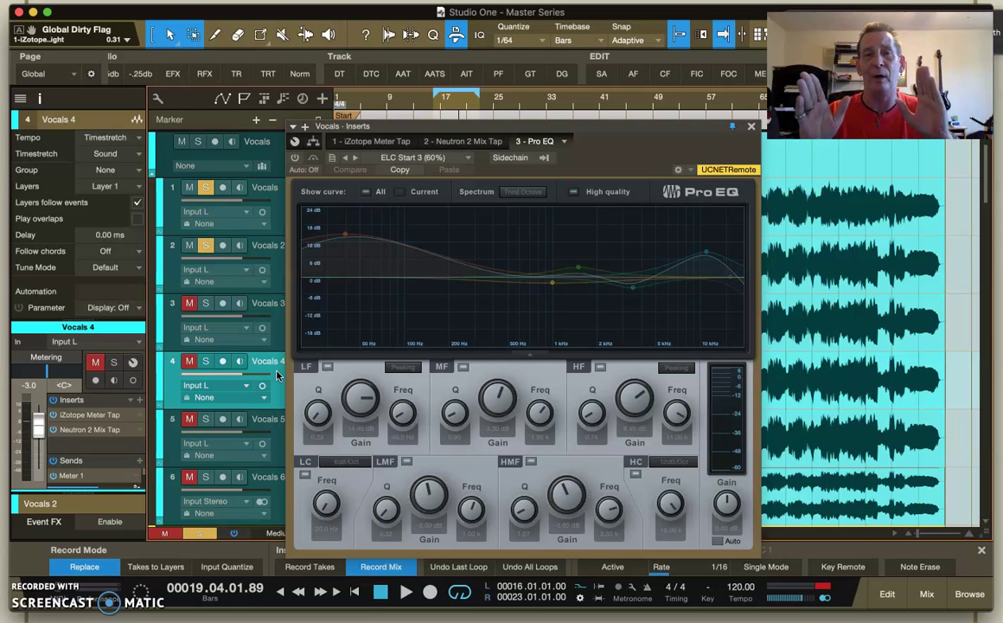
{"action": "left_click", "coordinate": [274, 200]}
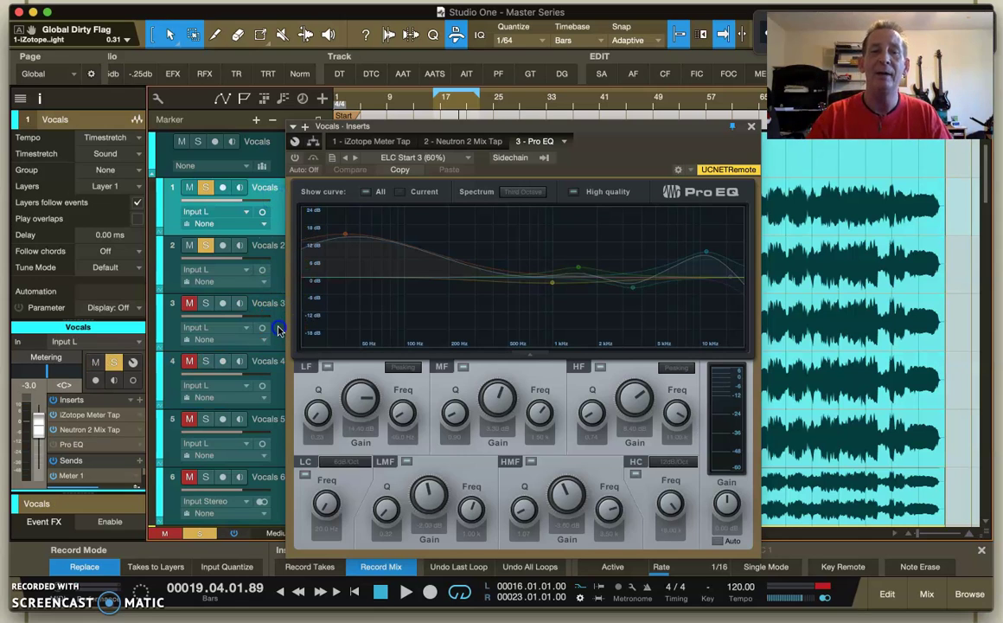
{"action": "left_click", "coordinate": [252, 298]}
{"action": "left_click", "coordinate": [279, 374]}
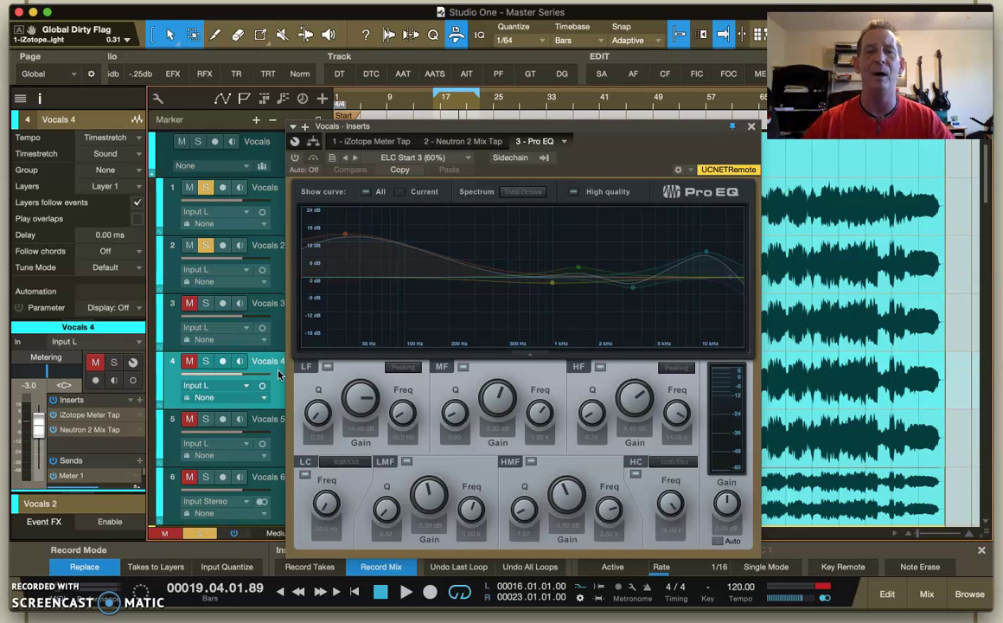
Step: Enable the Pro EQ, load ELC Start 4 (40%), and lower the low band to 6.12 dB
{"action": "left_click", "coordinate": [296, 157]}
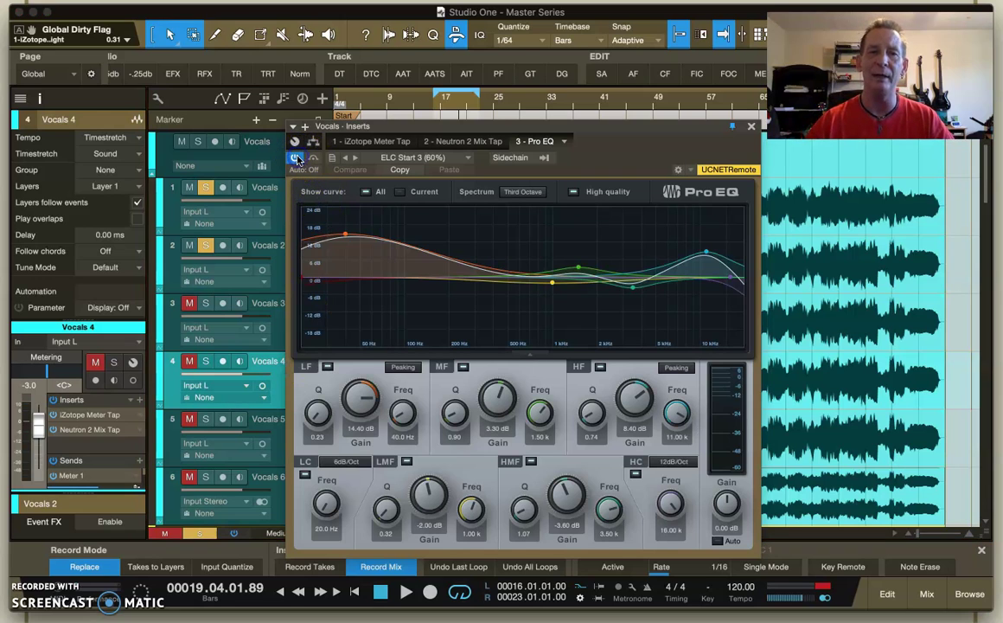
{"action": "left_click", "coordinate": [469, 159]}
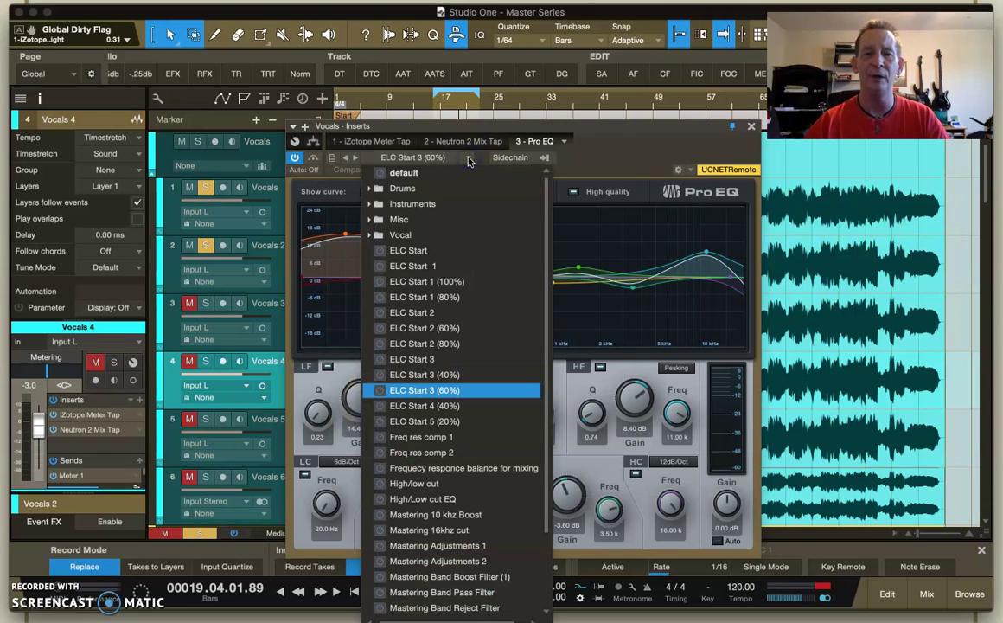
{"action": "left_click", "coordinate": [447, 405]}
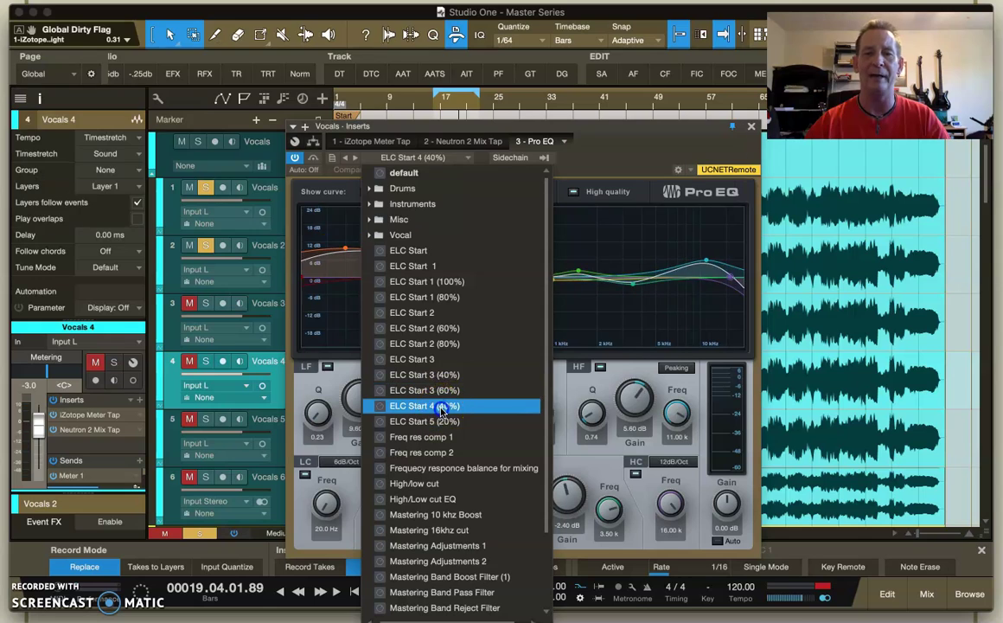
{"action": "left_click", "coordinate": [447, 405]}
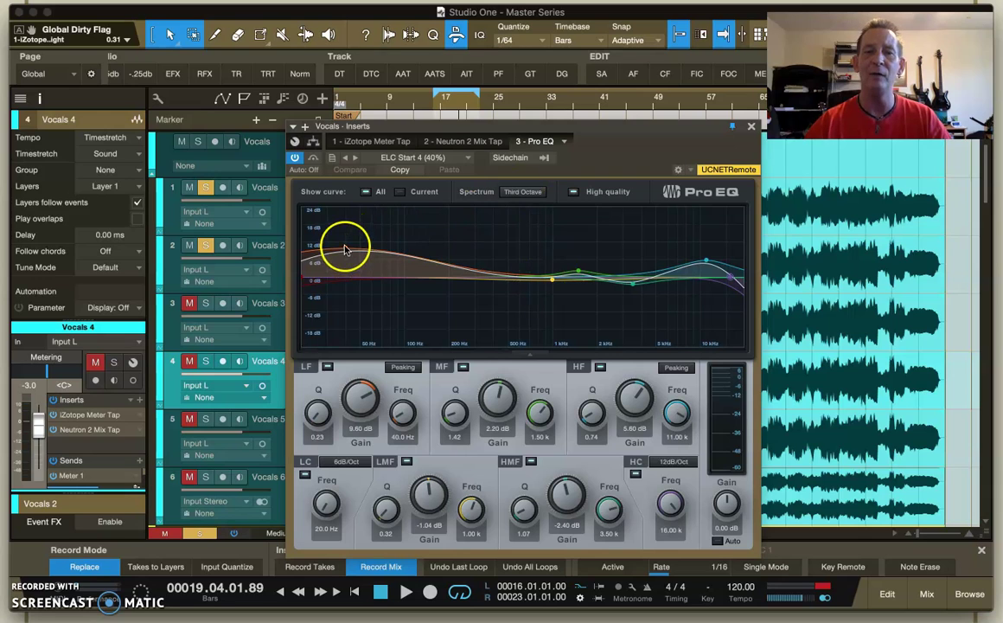
{"action": "left_click_drag", "start_coordinate": [346, 252], "coordinate": [346, 261]}
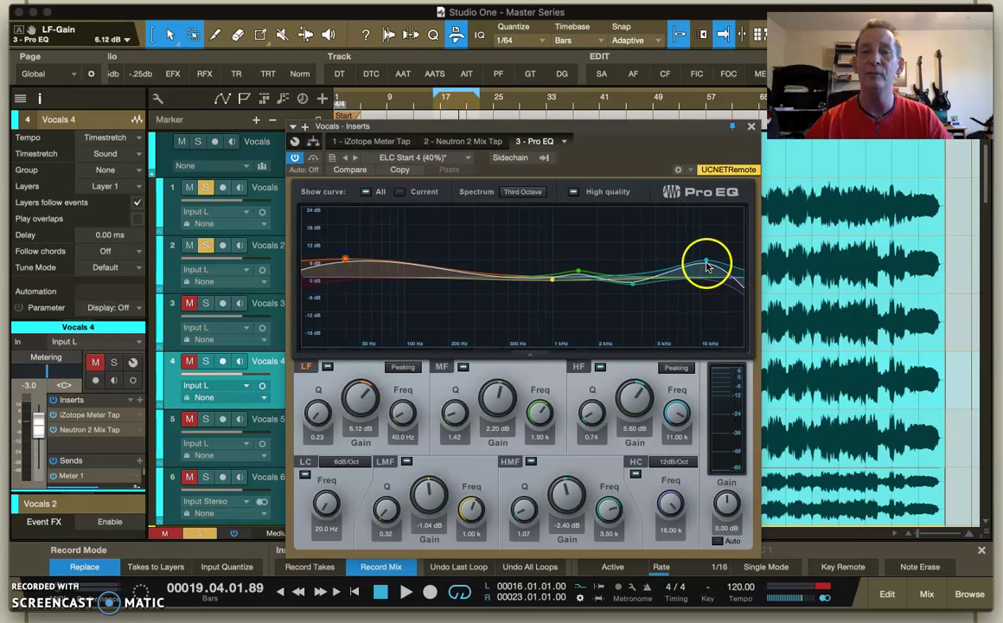
Step: Set the high band to 6.35 dB, mid band to 3.06 dB, and high-mid cut to -3.29 dB
{"action": "left_click_drag", "start_coordinate": [708, 265], "coordinate": [707, 258]}
{"action": "left_click_drag", "start_coordinate": [578, 269], "coordinate": [579, 275]}
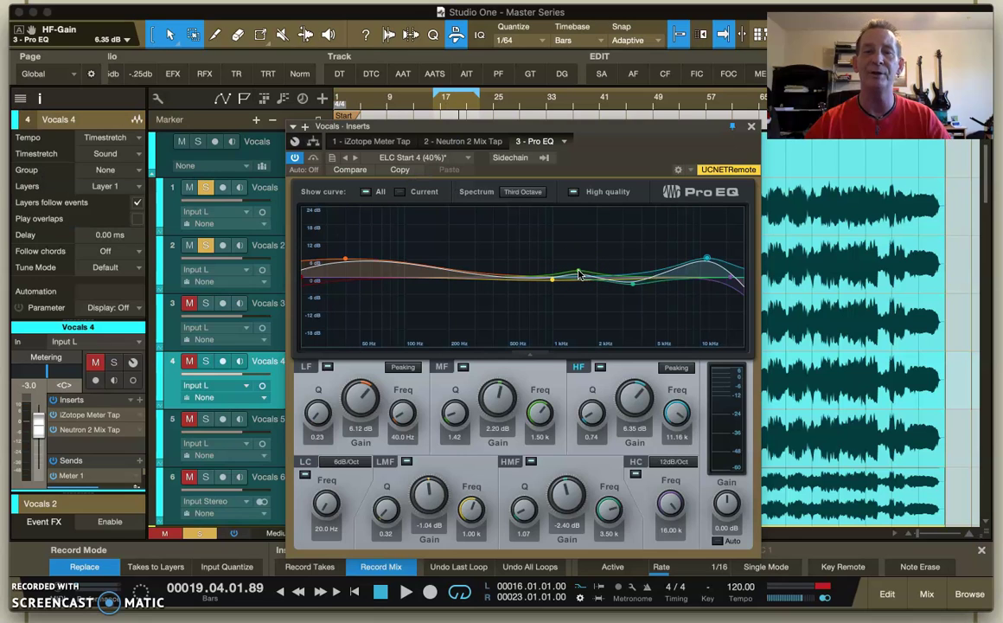
{"action": "left_click_drag", "start_coordinate": [579, 276], "coordinate": [632, 291]}
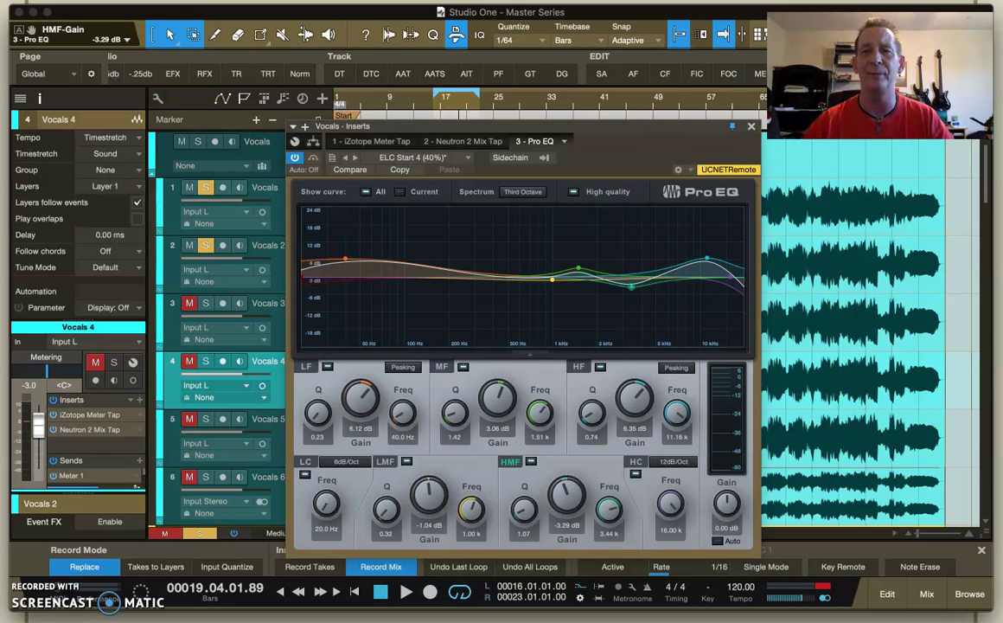
Step: Close the Vocals inserts window and reselect the Vocals track
{"action": "left_click", "coordinate": [751, 127]}
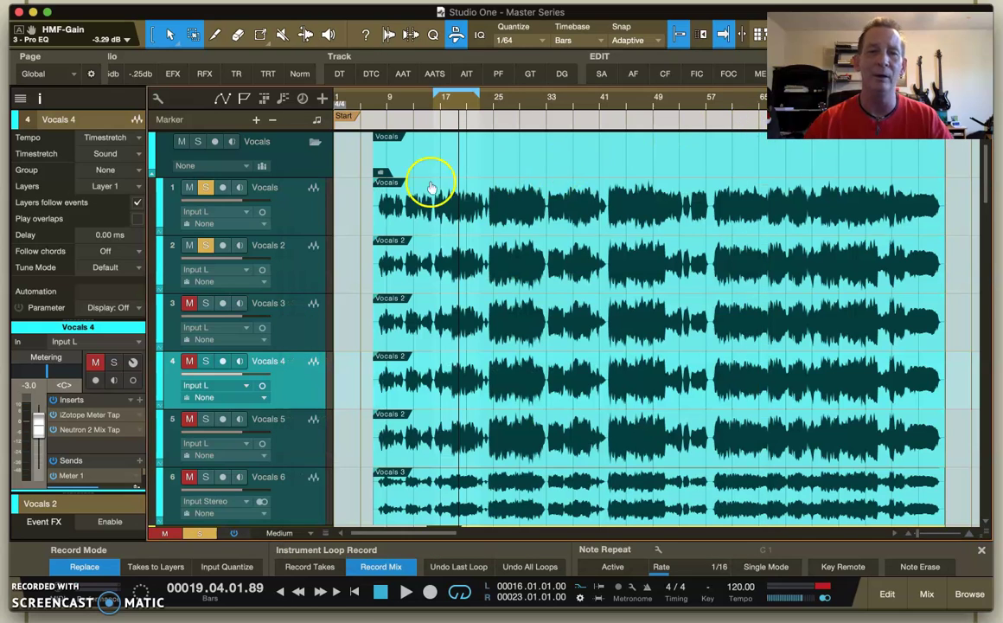
{"action": "left_click", "coordinate": [302, 213]}
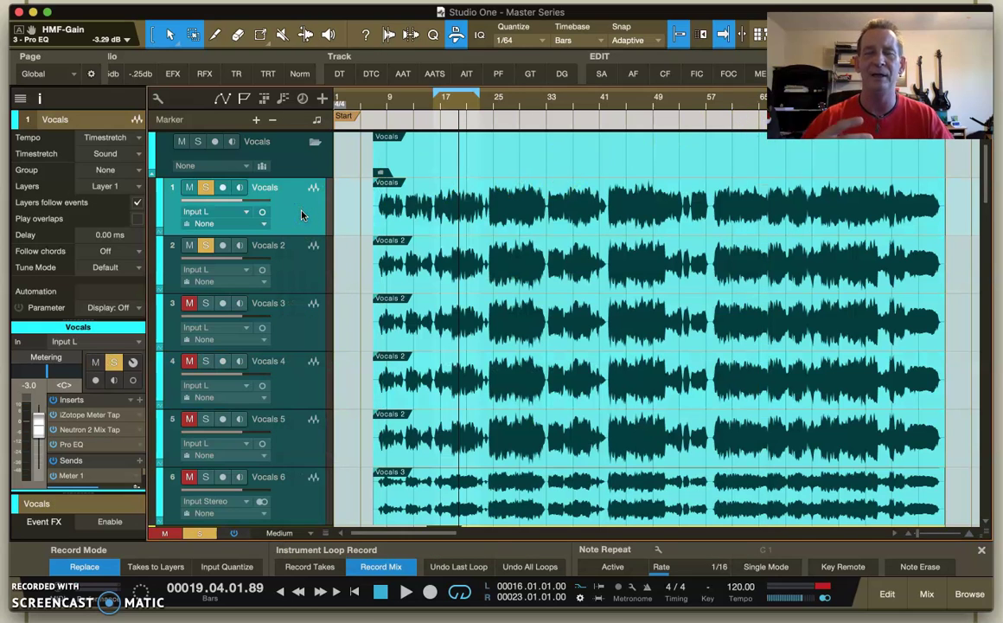